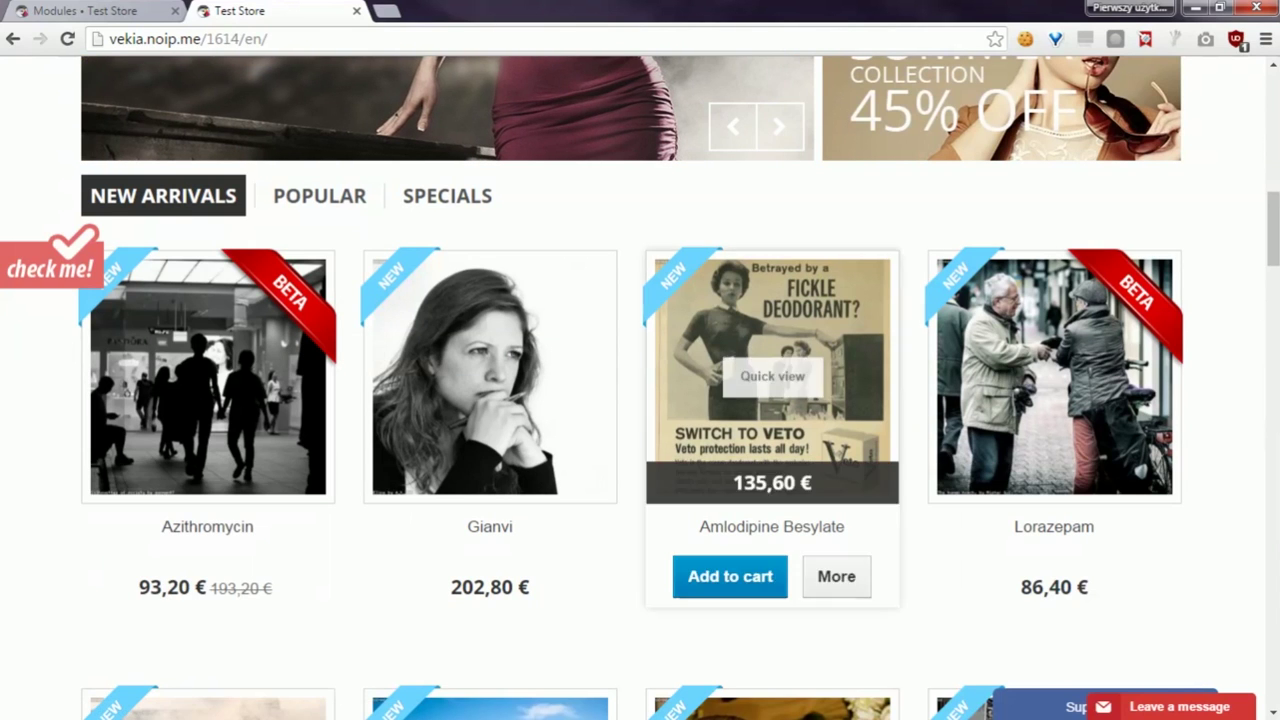
Search the modules for 'htmlbox' and open HTML Box Pro's configuration
{"action": "key", "text": "ctrl+Tab"}
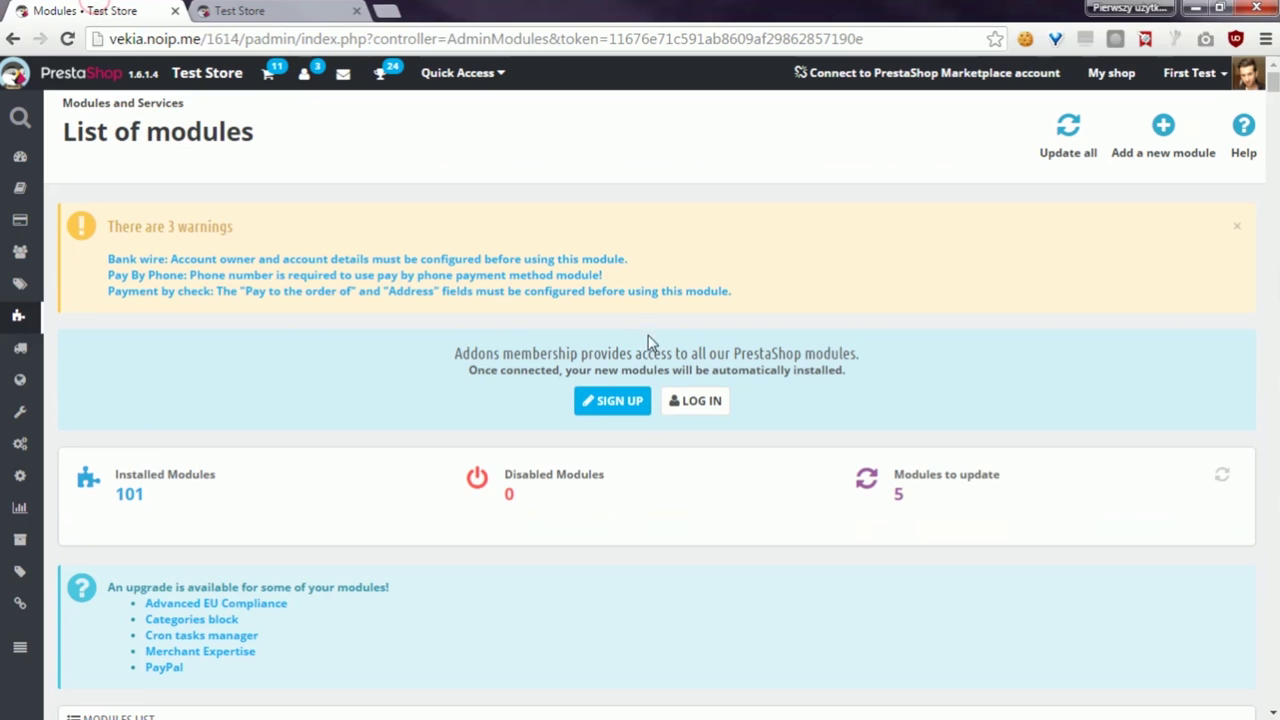
{"action": "scroll", "coordinate": [600, 400], "scroll_direction": "down", "scroll_amount": 3}
{"action": "left_click", "coordinate": [262, 484]}
{"action": "type", "text": "html"}
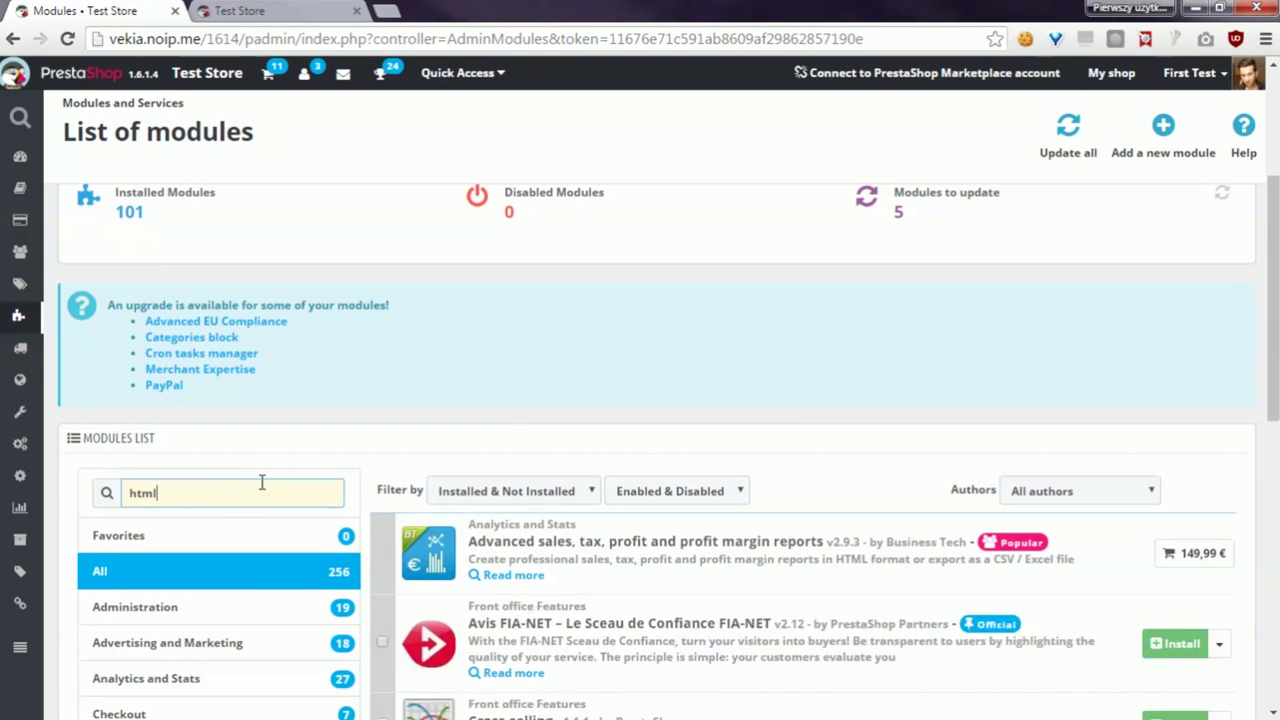
{"action": "type", "text": "box"}
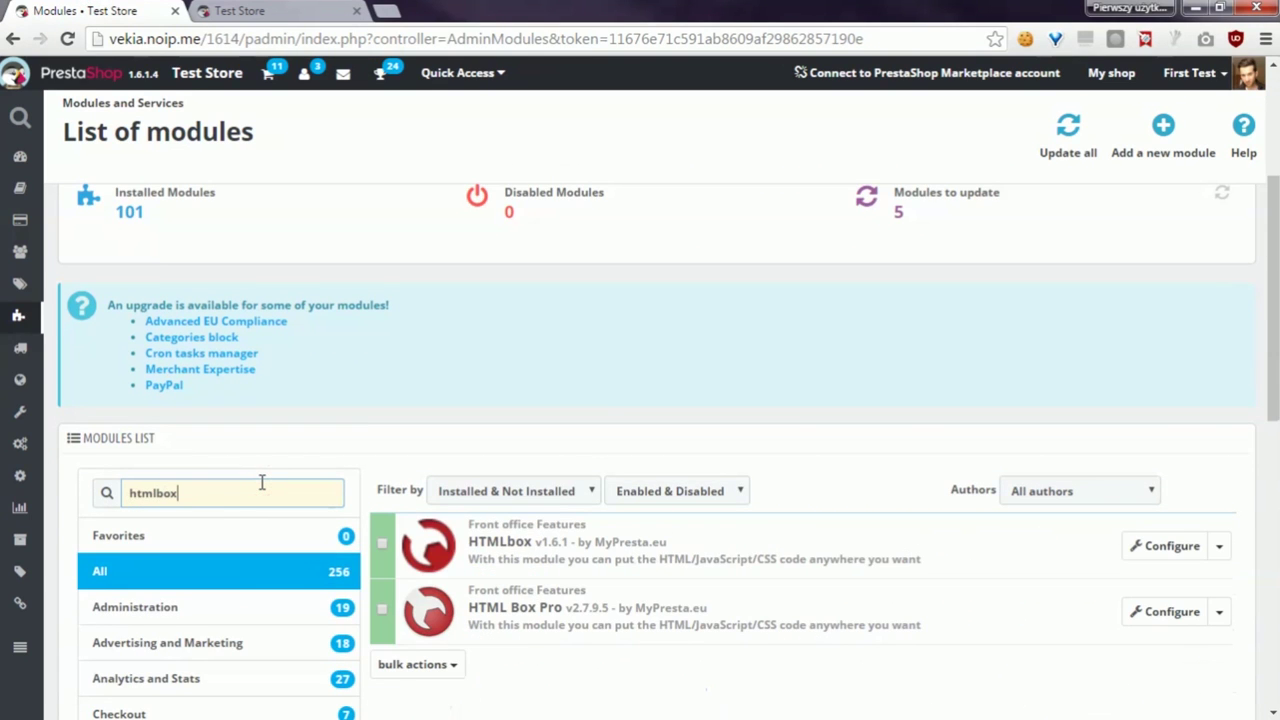
{"action": "left_click", "coordinate": [1143, 611]}
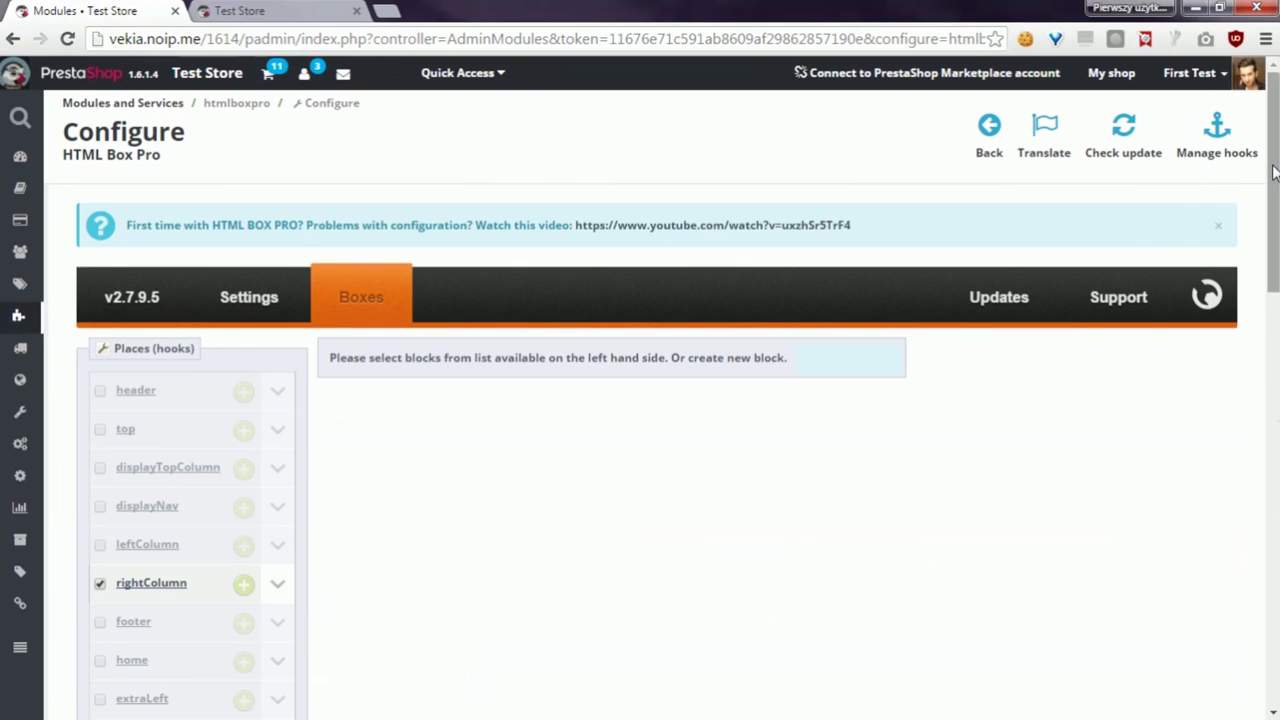
Create a custom hook named MyRibbon and switch it on
{"action": "scroll", "coordinate": [1251, 374], "scroll_direction": "down", "scroll_amount": 10}
{"action": "scroll", "coordinate": [1248, 497], "scroll_direction": "down", "scroll_amount": 2}
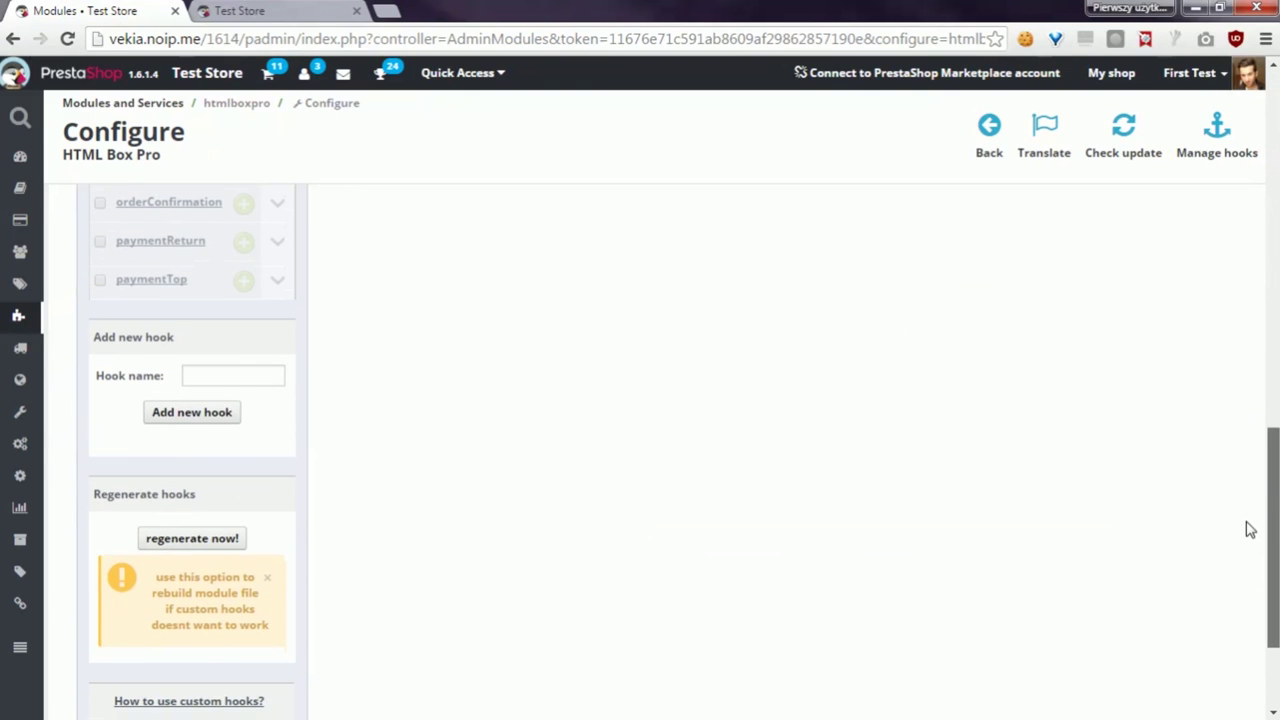
{"action": "left_click", "coordinate": [228, 372]}
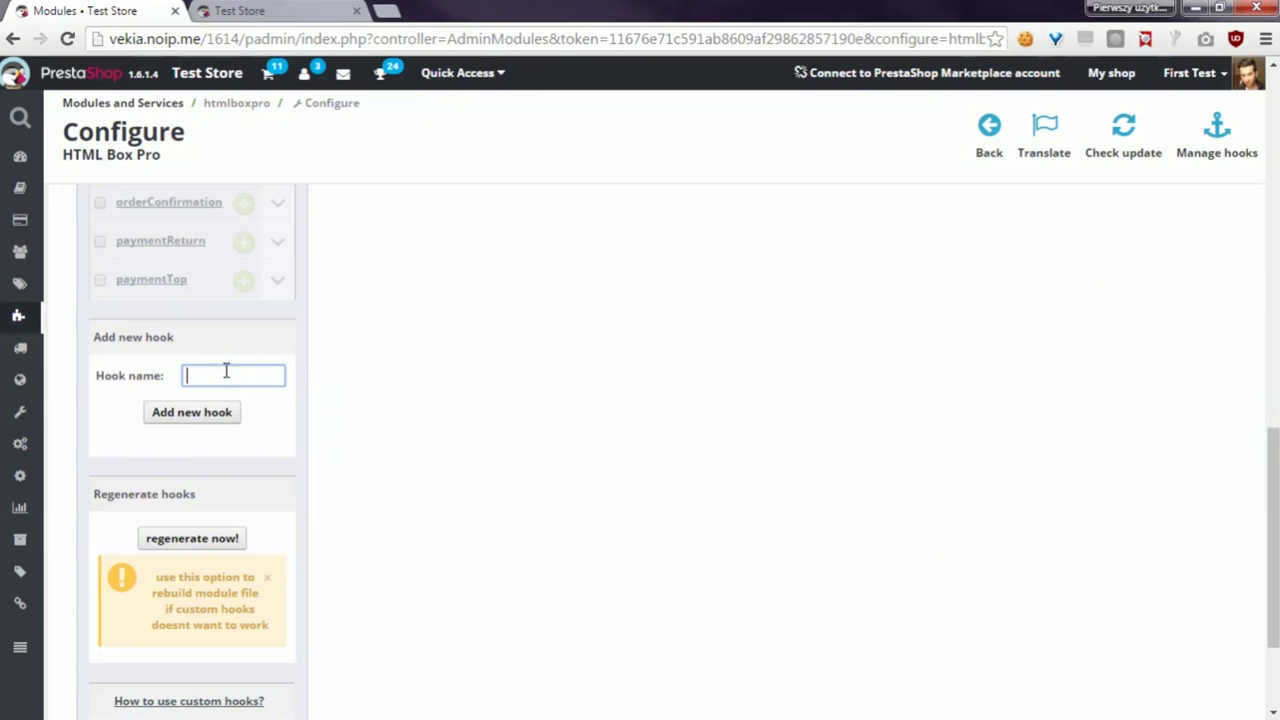
{"action": "type", "text": "MyRib"}
{"action": "left_click", "coordinate": [233, 413]}
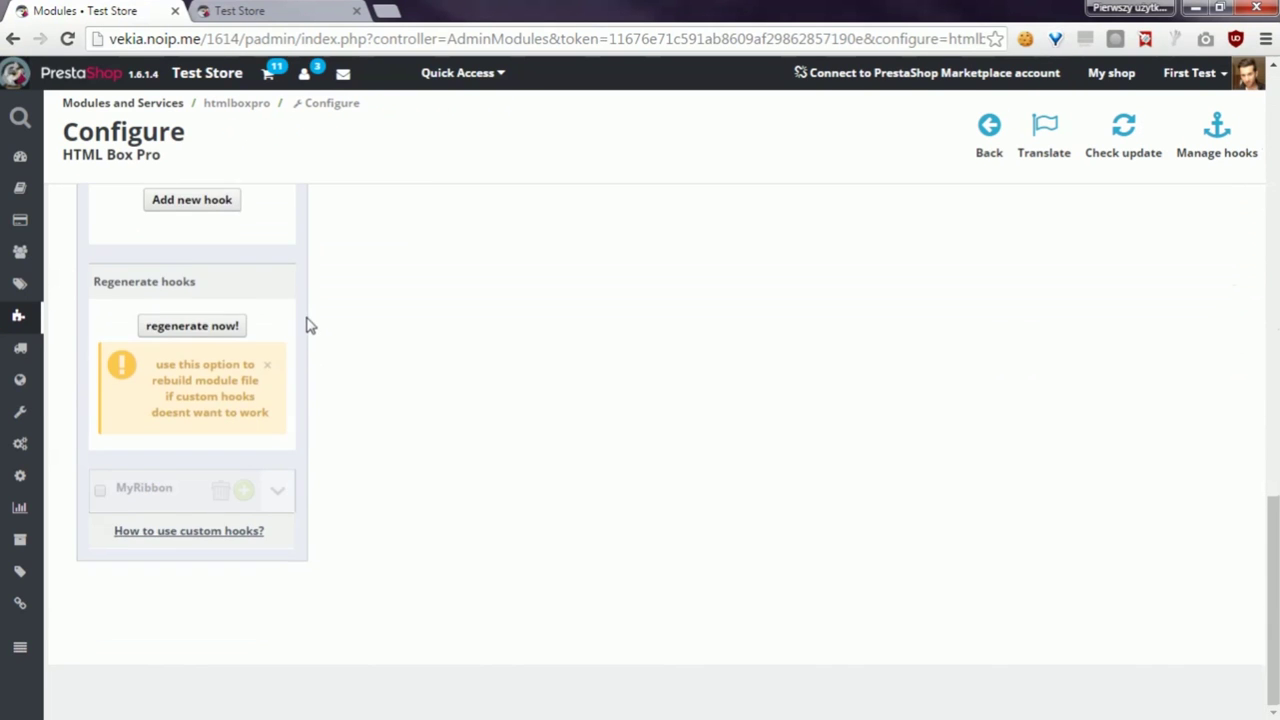
{"action": "left_click", "coordinate": [100, 495]}
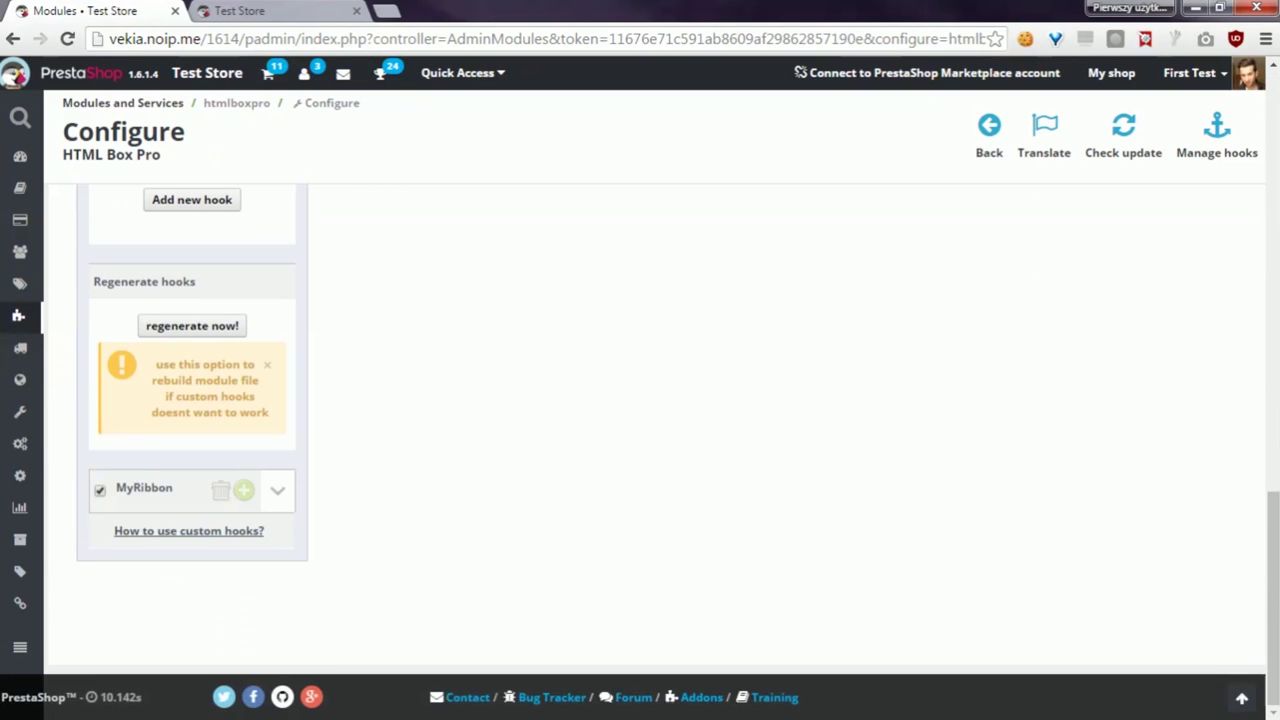
Create a MyRibbon block named 'my ribbon' that shows only on product pages 5, 4, 2 and 1
{"action": "left_click", "coordinate": [245, 492]}
{"action": "left_click", "coordinate": [617, 382]}
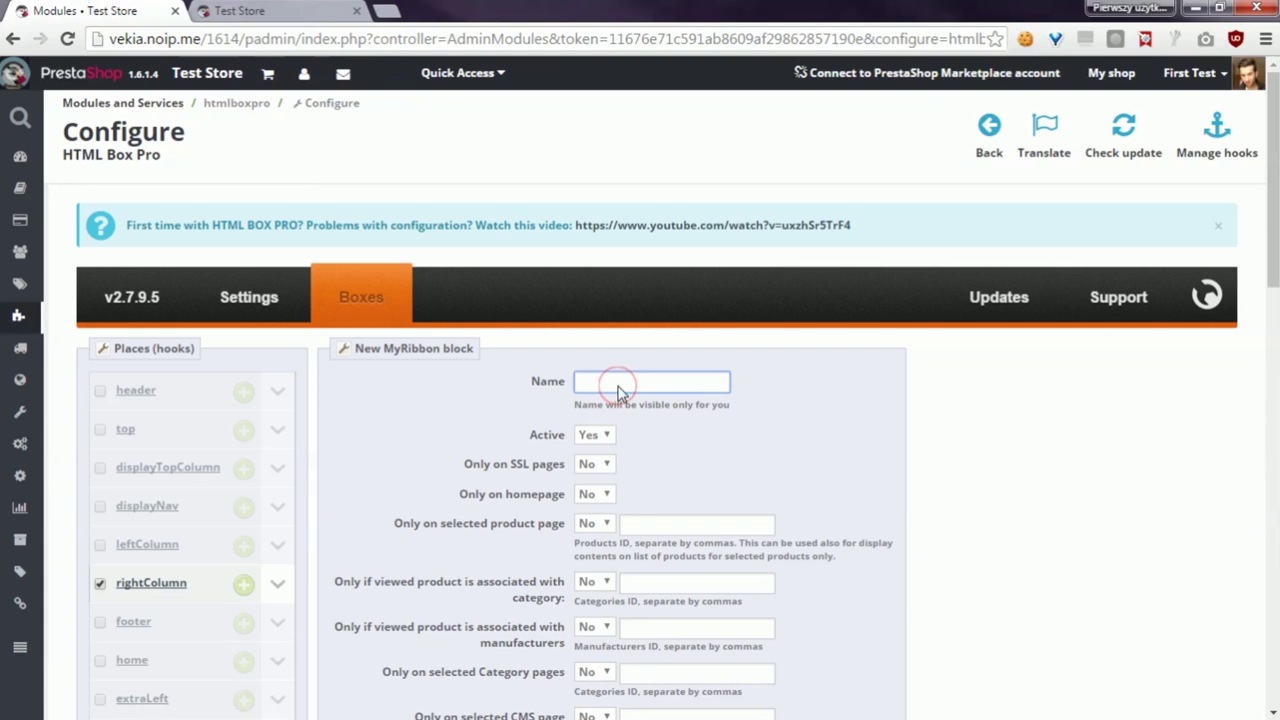
{"action": "type", "text": "my ribbon"}
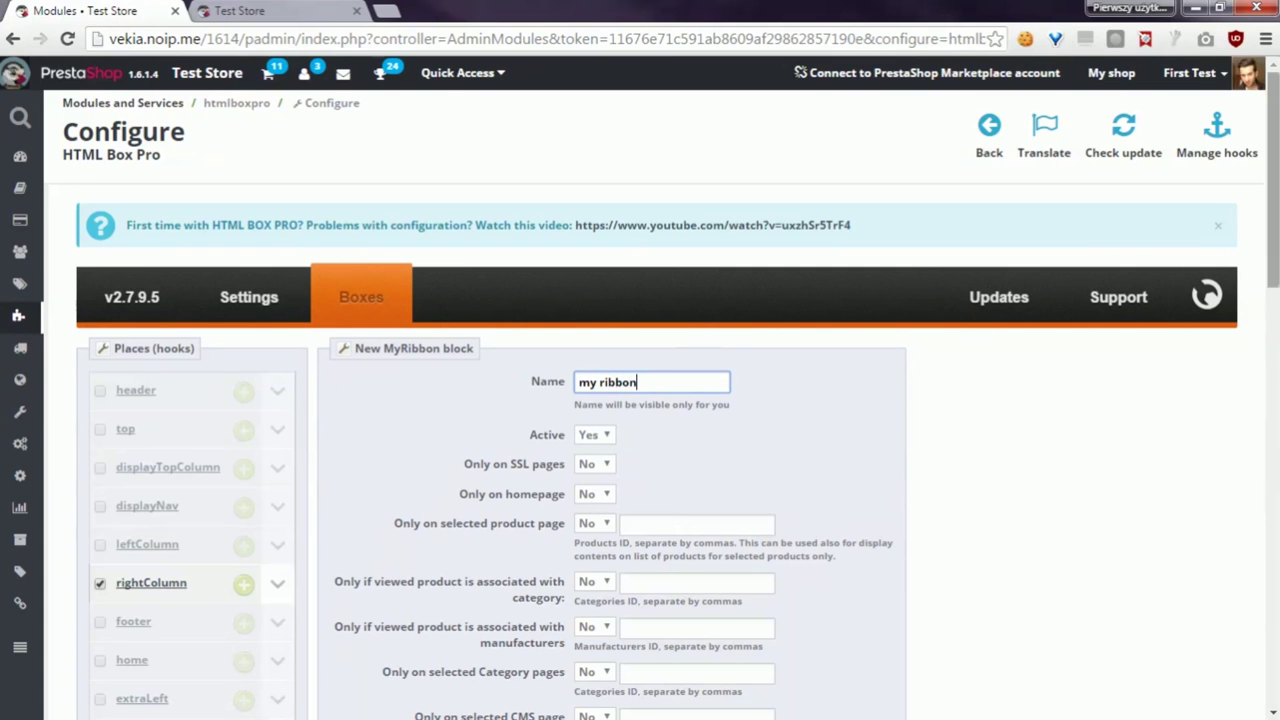
{"action": "scroll", "coordinate": [1275, 182], "scroll_direction": "down", "scroll_amount": 1}
{"action": "scroll", "coordinate": [1275, 182], "scroll_direction": "down", "scroll_amount": 1}
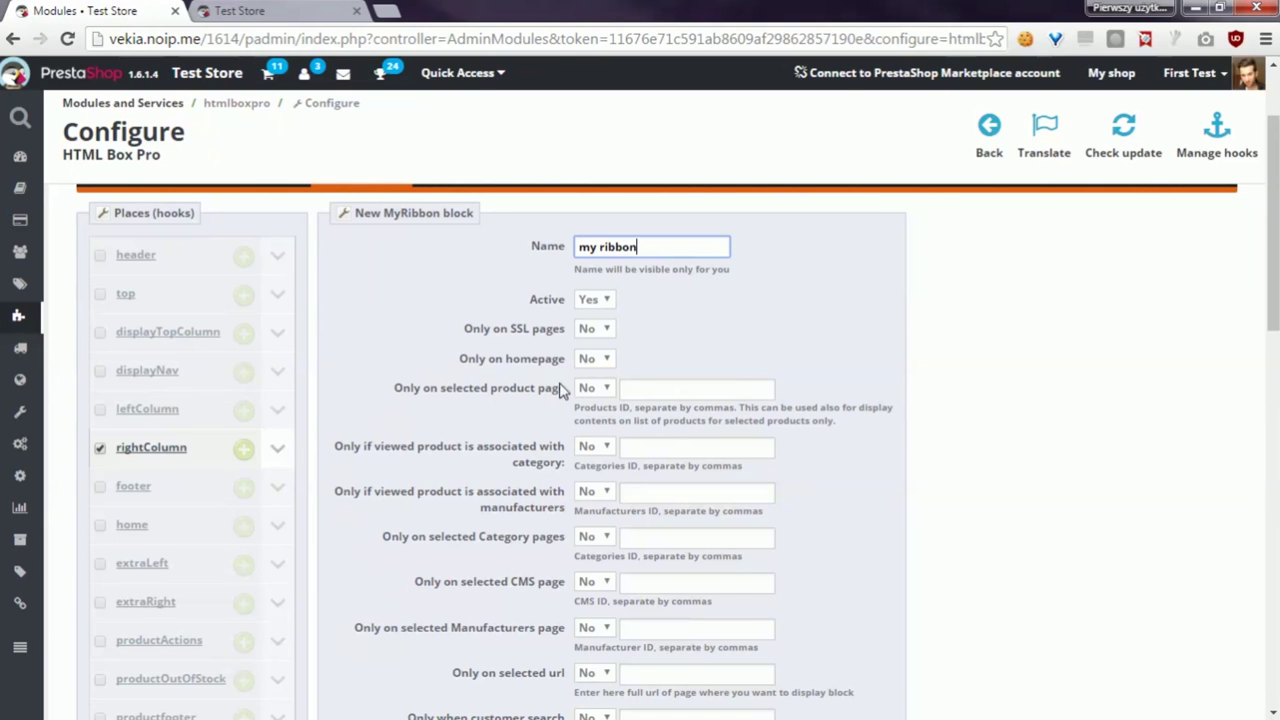
{"action": "left_click", "coordinate": [603, 388]}
{"action": "left_click", "coordinate": [592, 422]}
{"action": "left_click", "coordinate": [632, 388]}
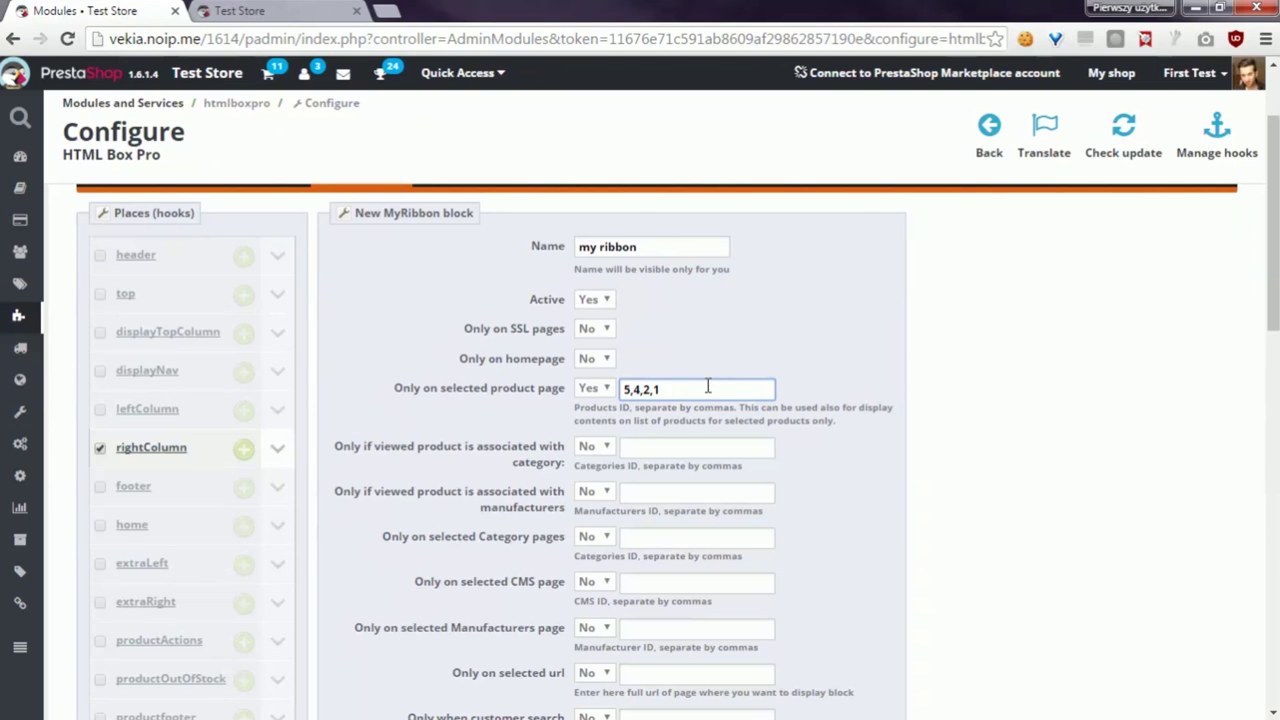
Insert beta-version.png from the file manager into the block's editor at 128 × 128
{"action": "scroll", "coordinate": [775, 332], "scroll_direction": "down", "scroll_amount": 15}
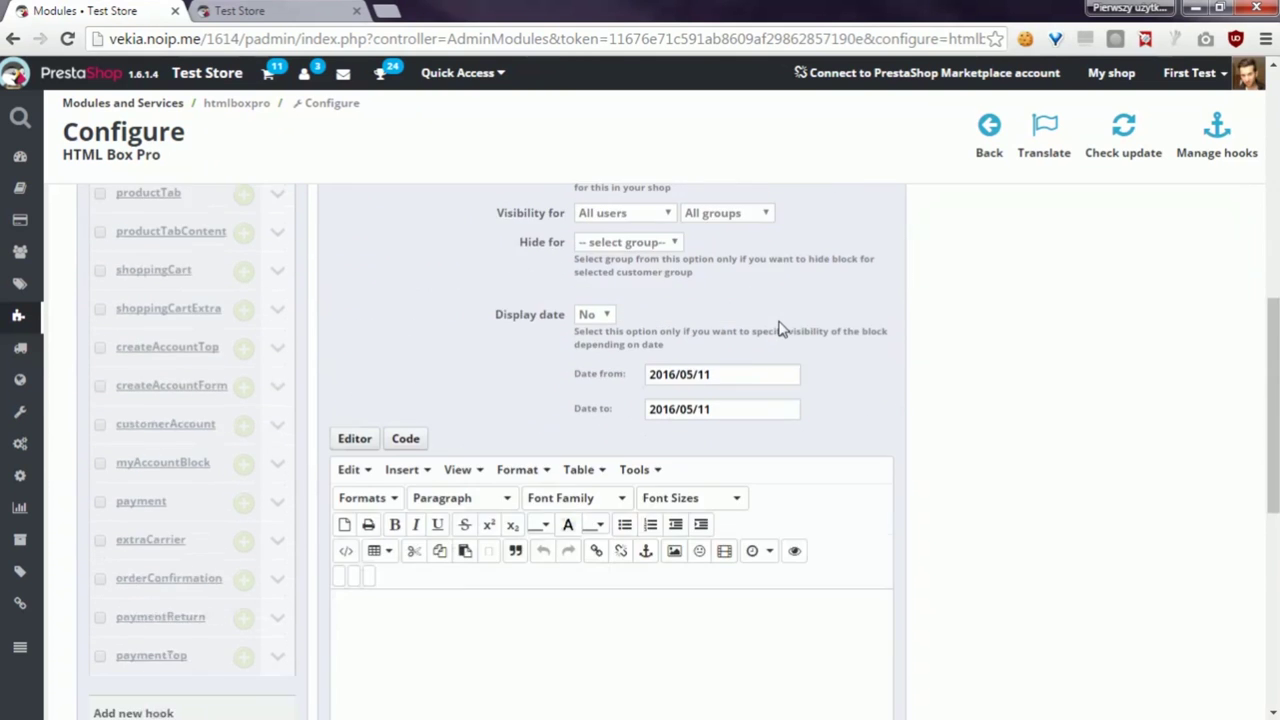
{"action": "left_click", "coordinate": [474, 470]}
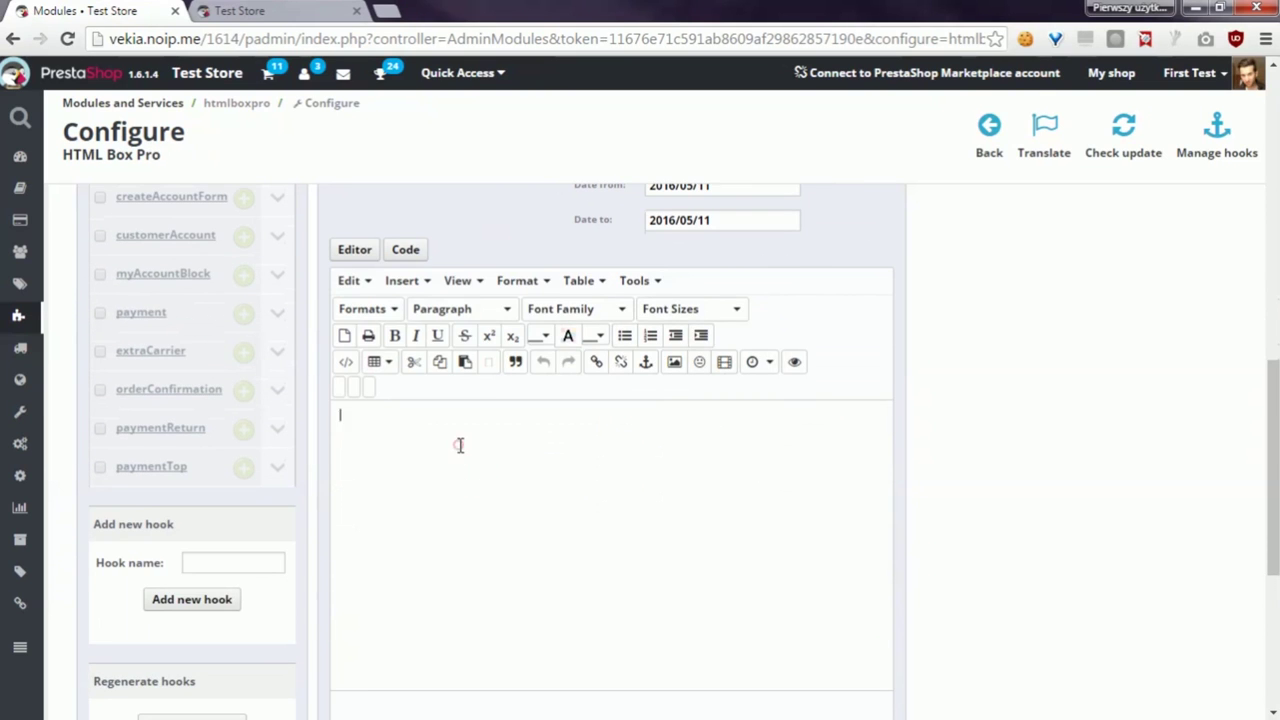
{"action": "left_click", "coordinate": [459, 443]}
{"action": "left_click", "coordinate": [674, 362]}
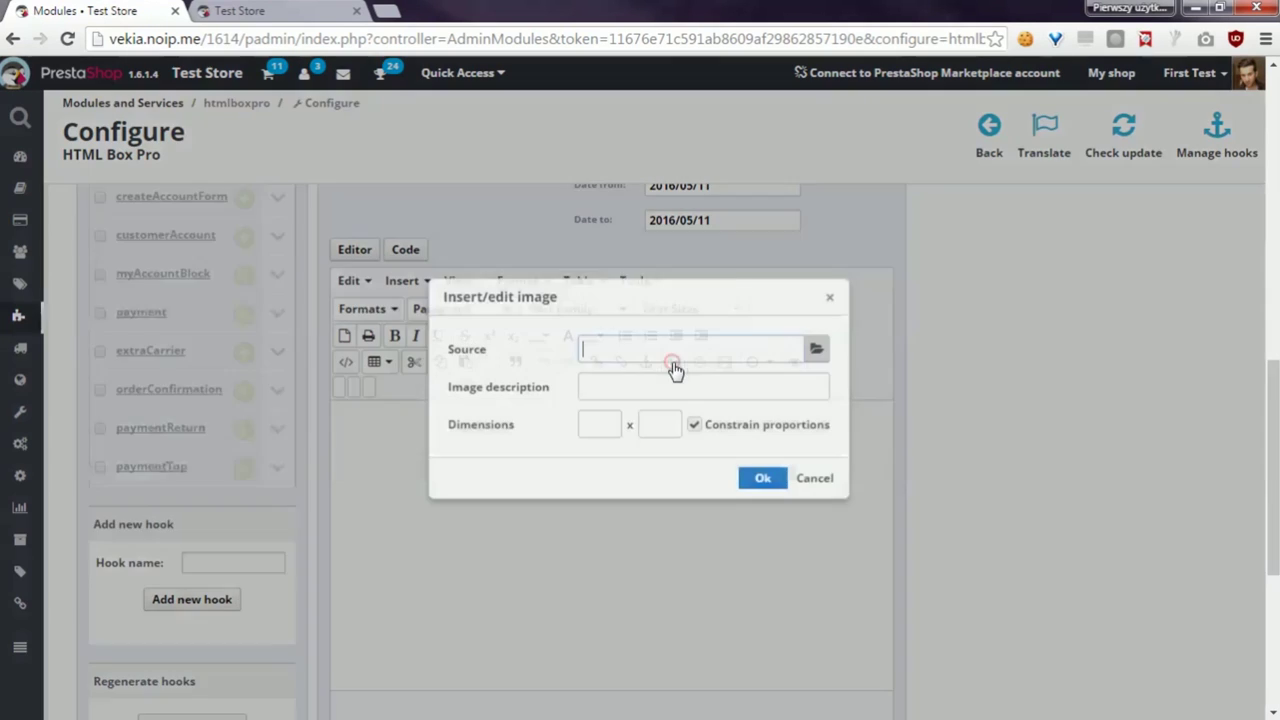
{"action": "left_click", "coordinate": [816, 348]}
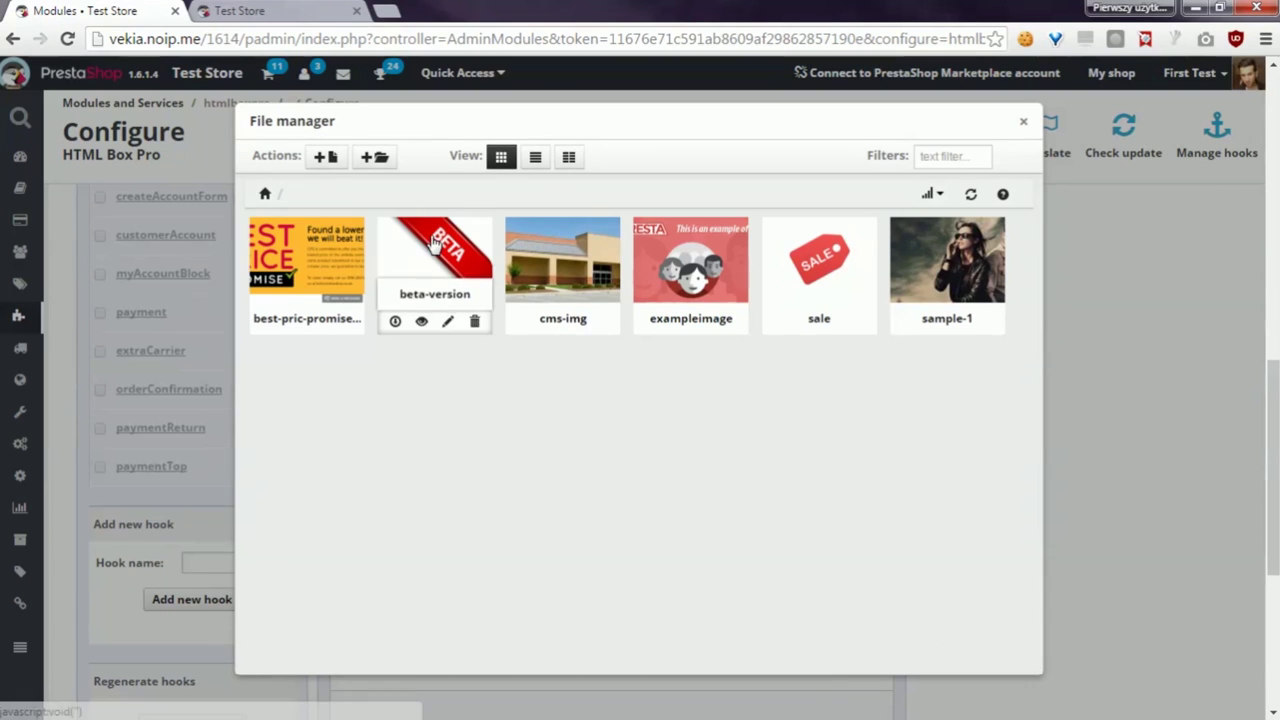
{"action": "left_click", "coordinate": [435, 262]}
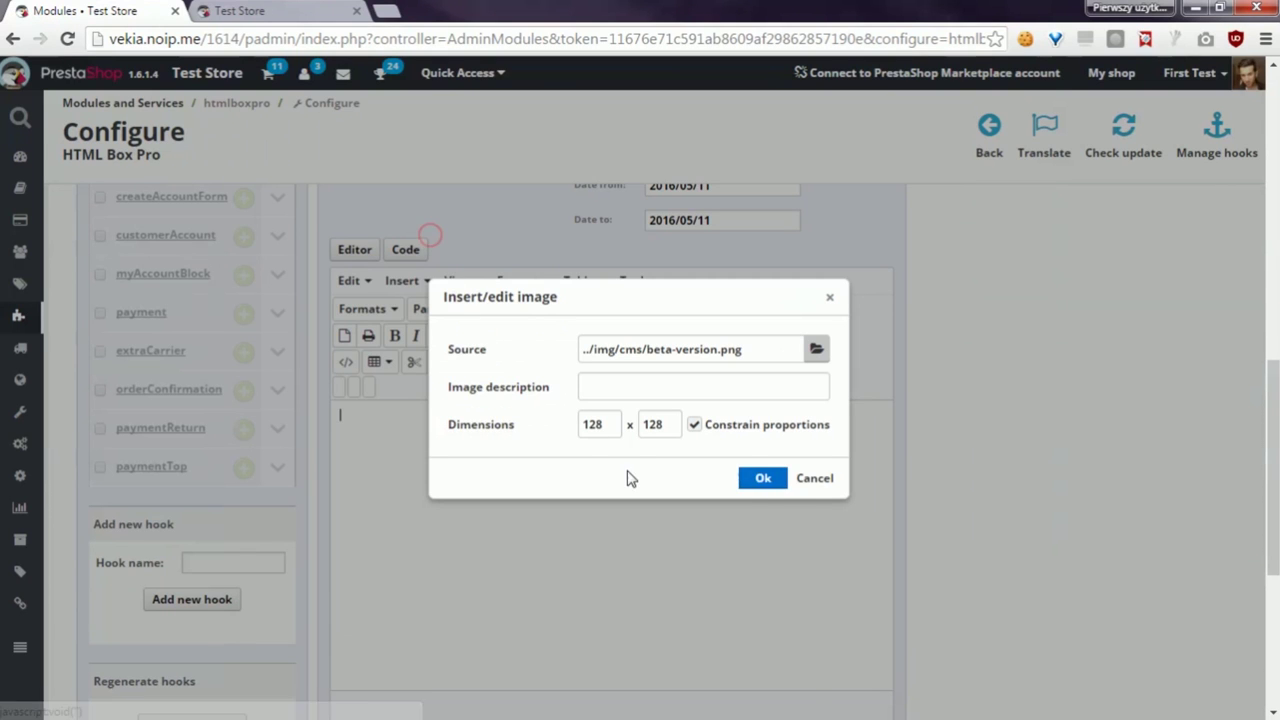
{"action": "left_click", "coordinate": [763, 479]}
{"action": "scroll", "coordinate": [731, 477], "scroll_direction": "down", "scroll_amount": 5}
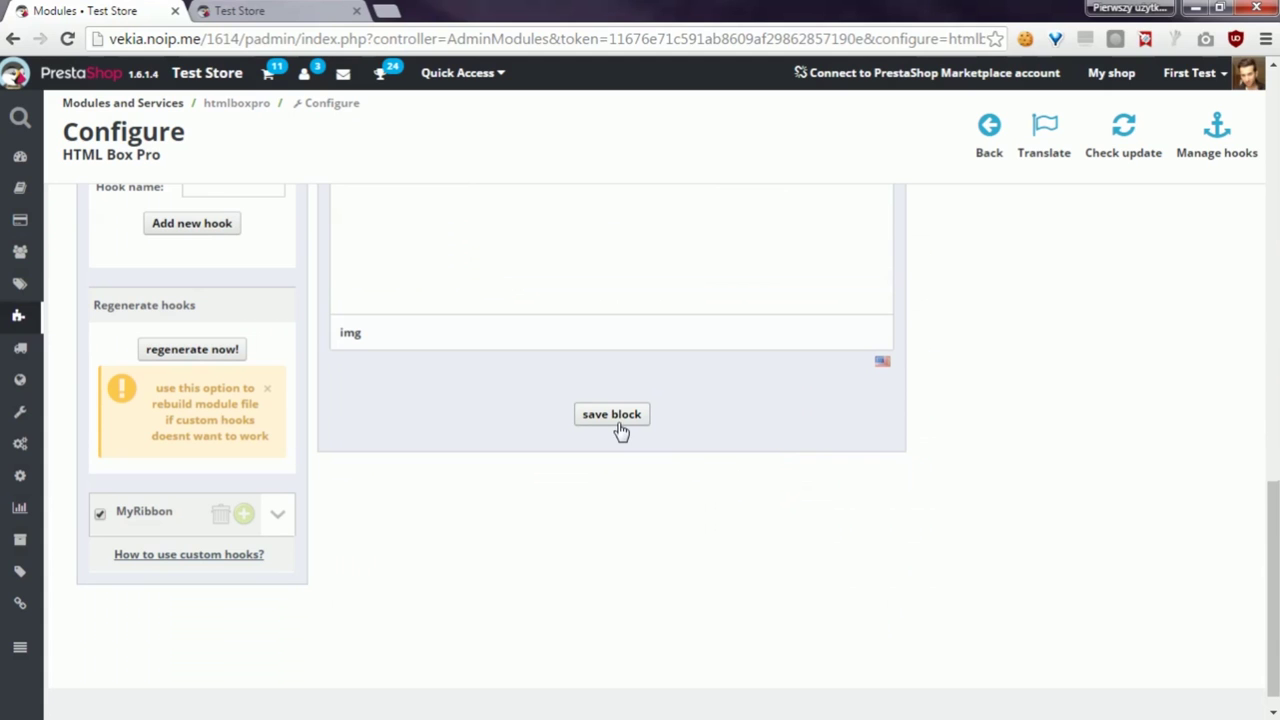
Save the block, copy its {hook h='MyRibbon' product=$product} code, and maximize product-list.tpl in phpDesigner 8
{"action": "left_click", "coordinate": [613, 418]}
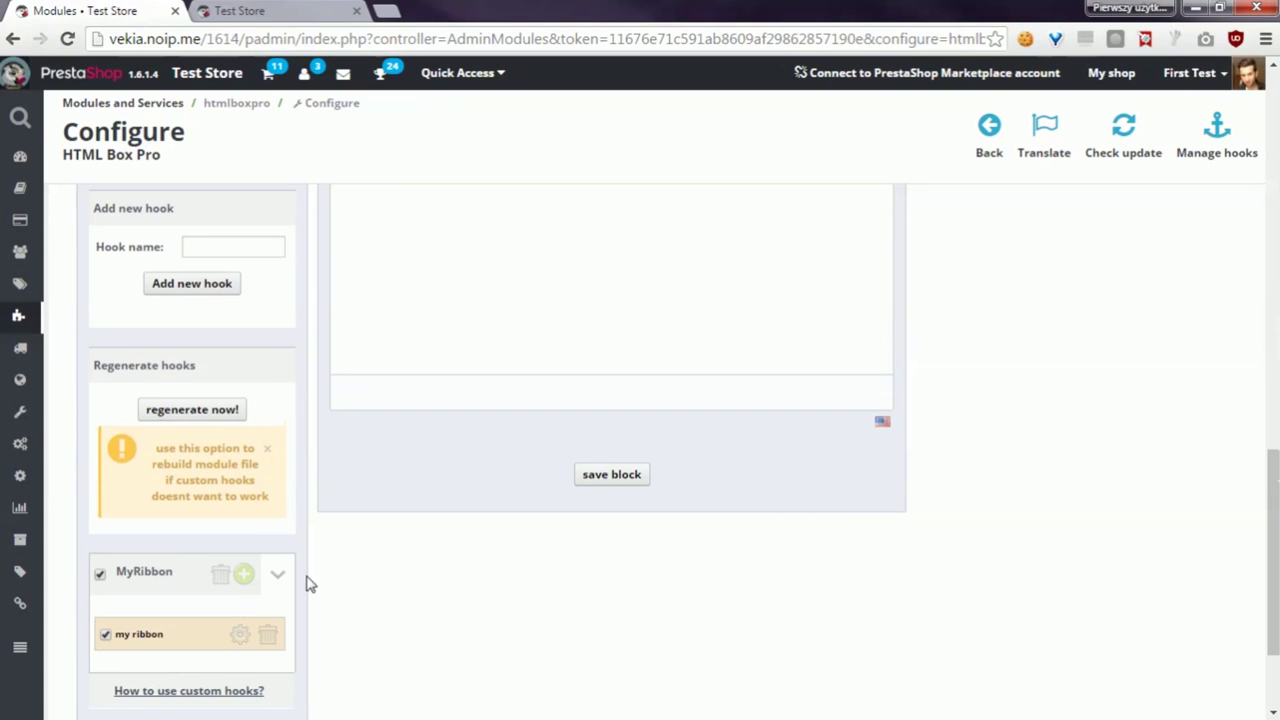
{"action": "left_click", "coordinate": [240, 637]}
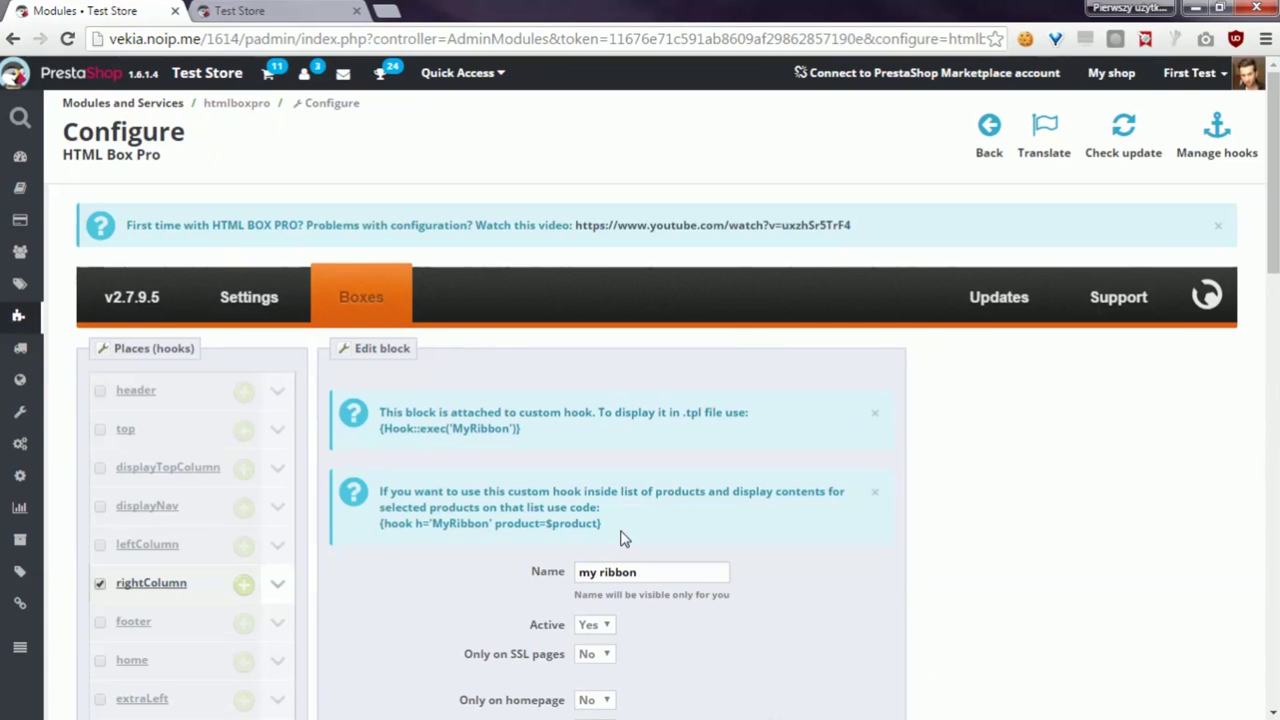
{"action": "left_click_drag", "start_coordinate": [604, 524], "coordinate": [378, 523]}
{"action": "key", "text": "ctrl+c"}
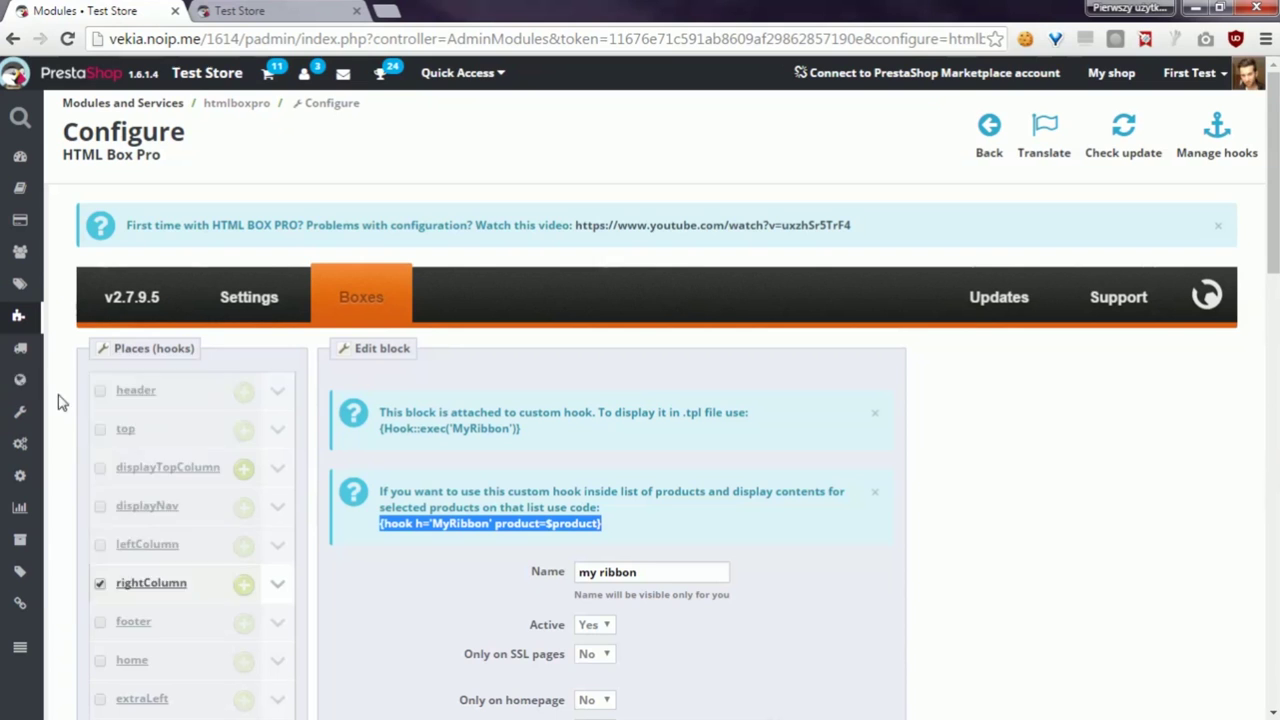
{"action": "key", "text": "alt+Tab"}
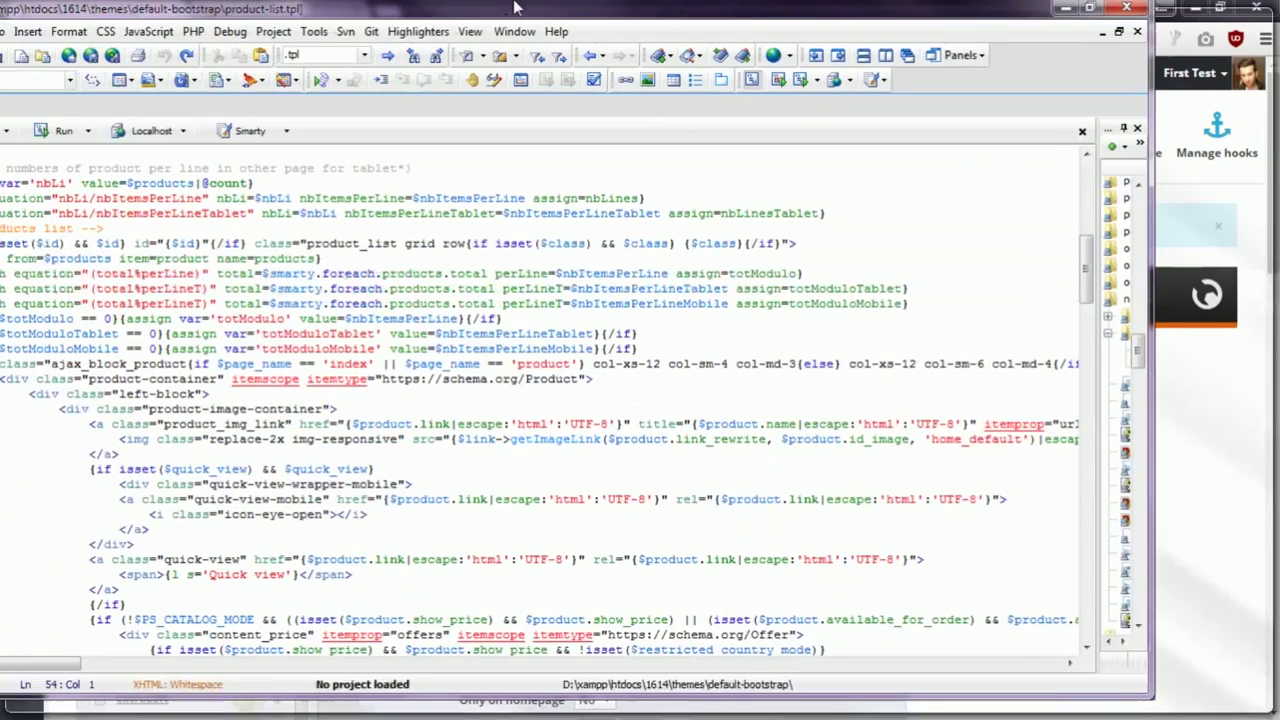
{"action": "left_click_drag", "start_coordinate": [597, 8], "coordinate": [657, 4]}
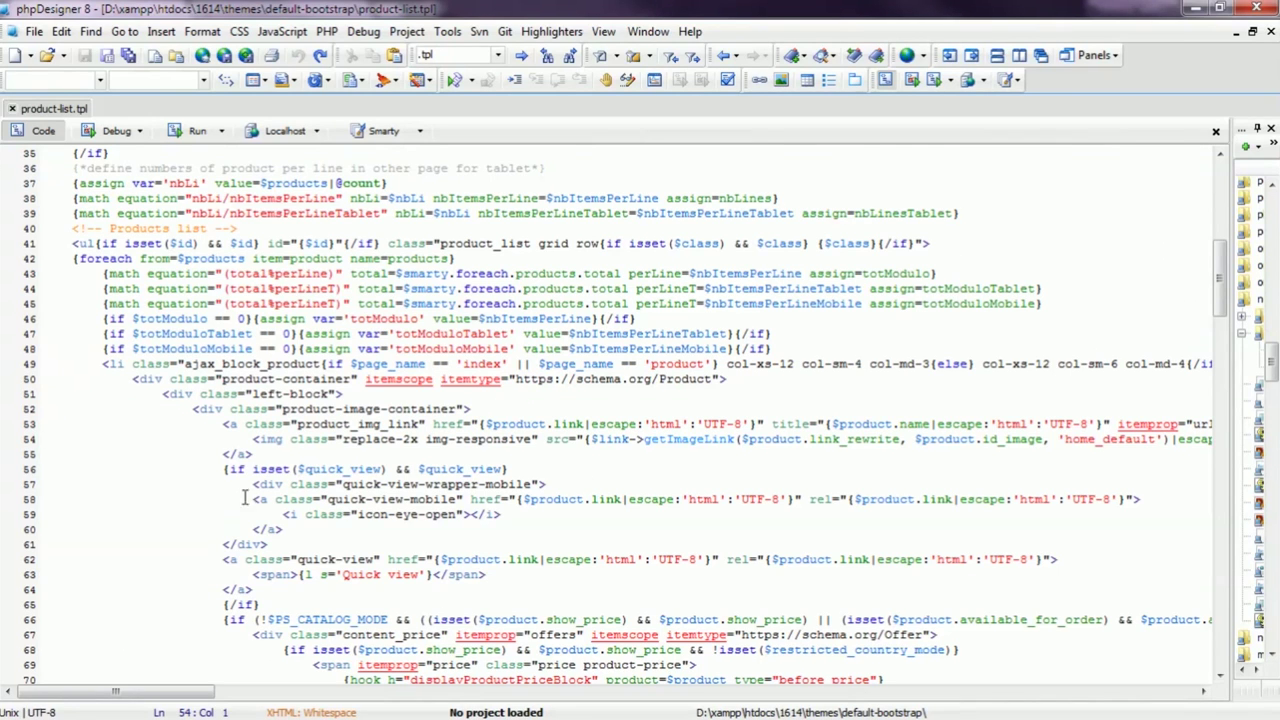
Paste {hook h='MyRibbon' product=$product} on a new line after the product image link
{"action": "left_click", "coordinate": [251, 455]}
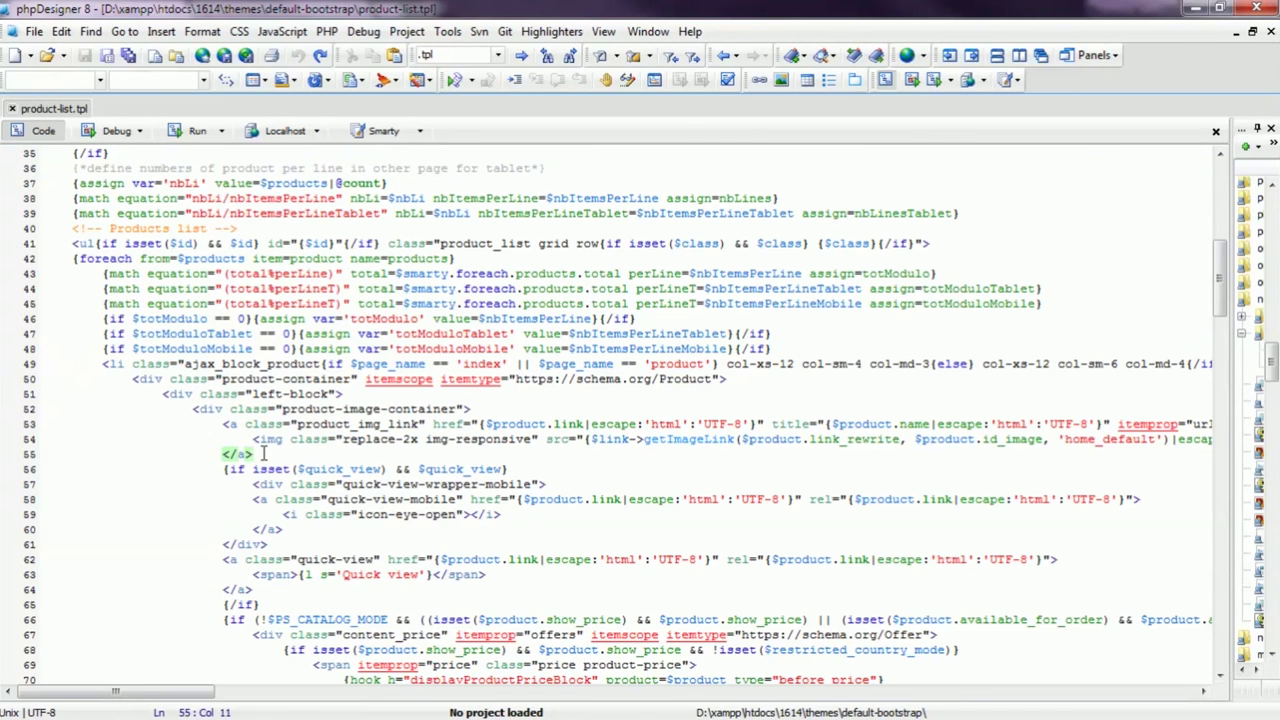
{"action": "key", "text": "Return"}
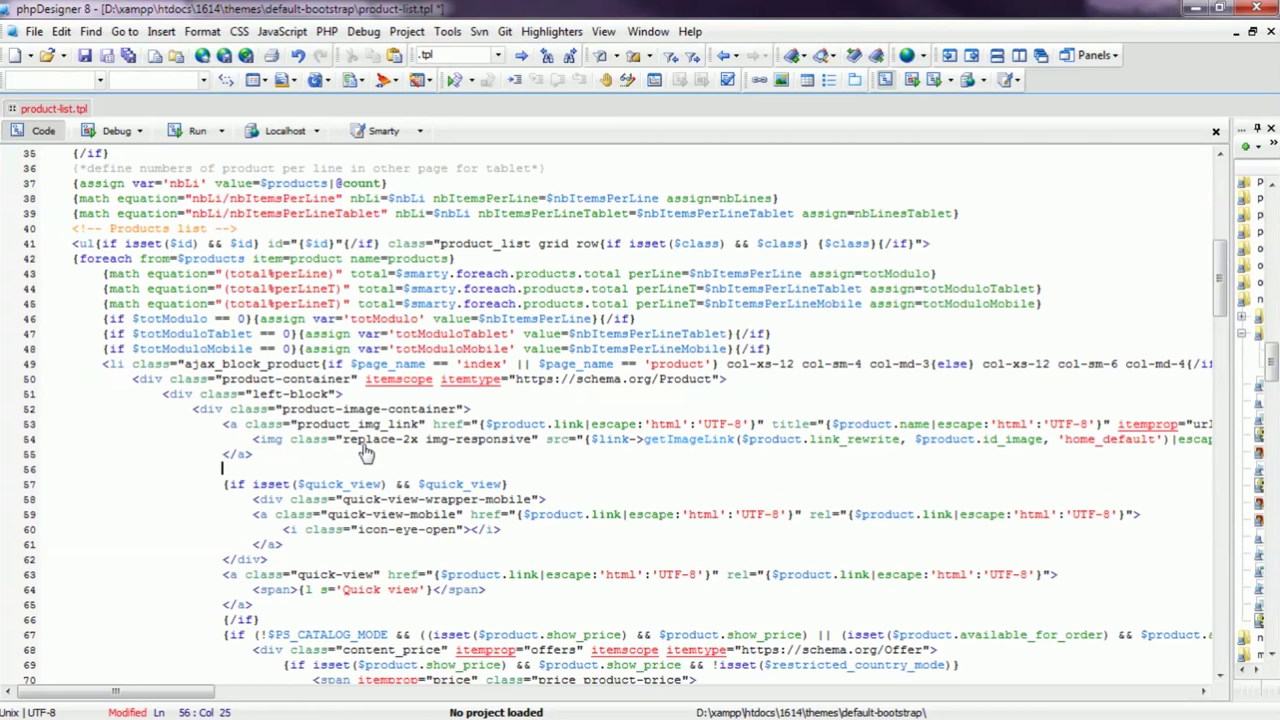
{"action": "key", "text": "ctrl+v"}
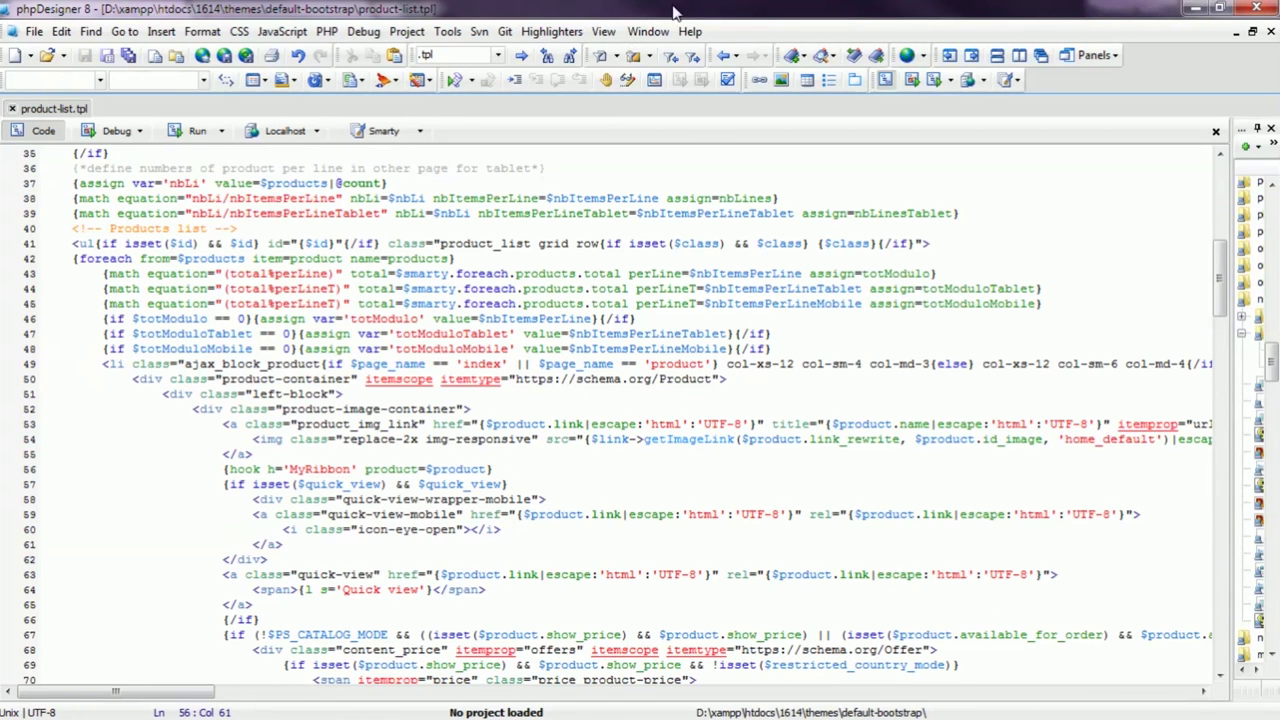
Reload the Test Store and check BETA ribbons on Azithromycin, Amlodipine Besylate and Lorazepam, not Gianvi
{"action": "left_click", "coordinate": [1196, 8]}
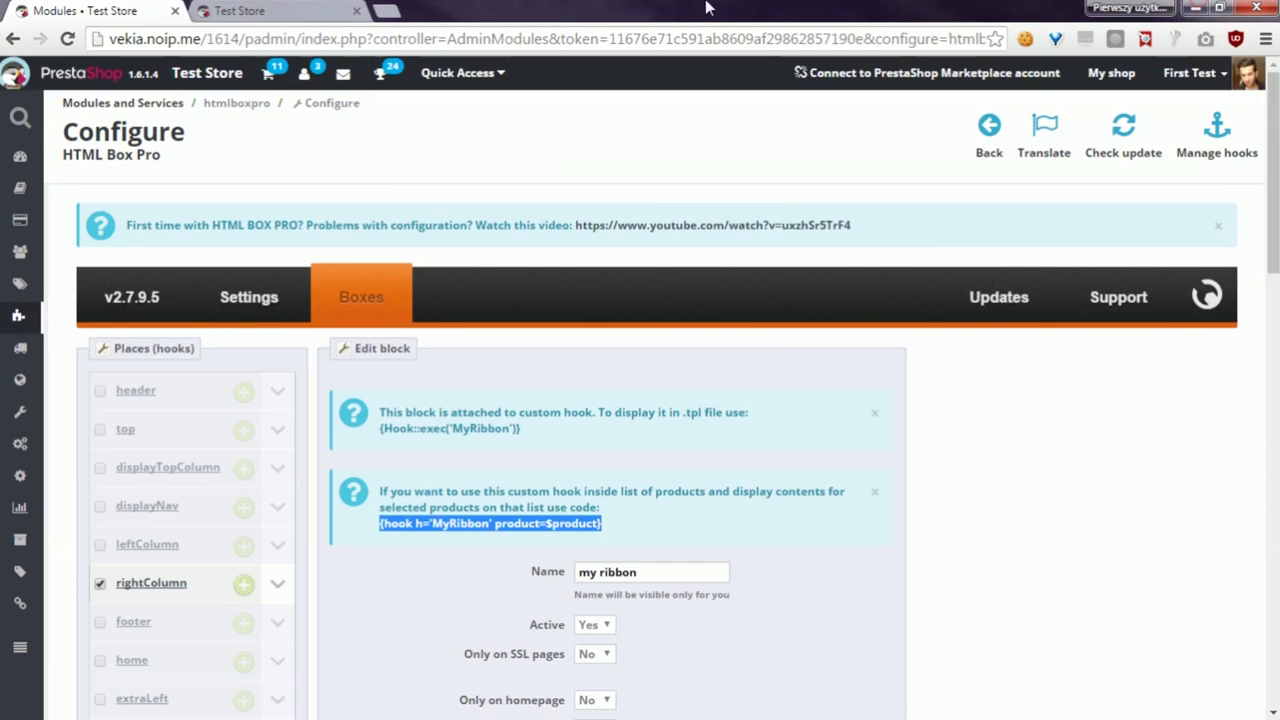
{"action": "left_click", "coordinate": [278, 10]}
{"action": "left_click", "coordinate": [68, 40]}
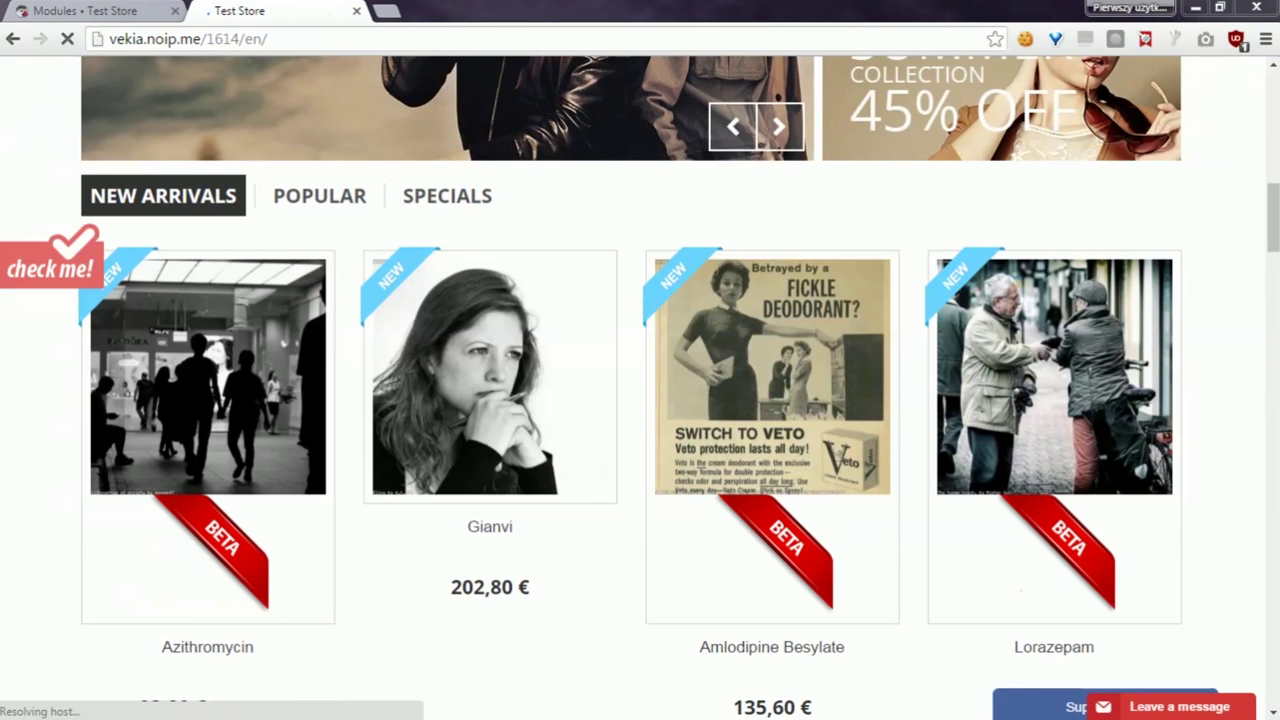
{"action": "mouse_move", "coordinate": [187, 551]}
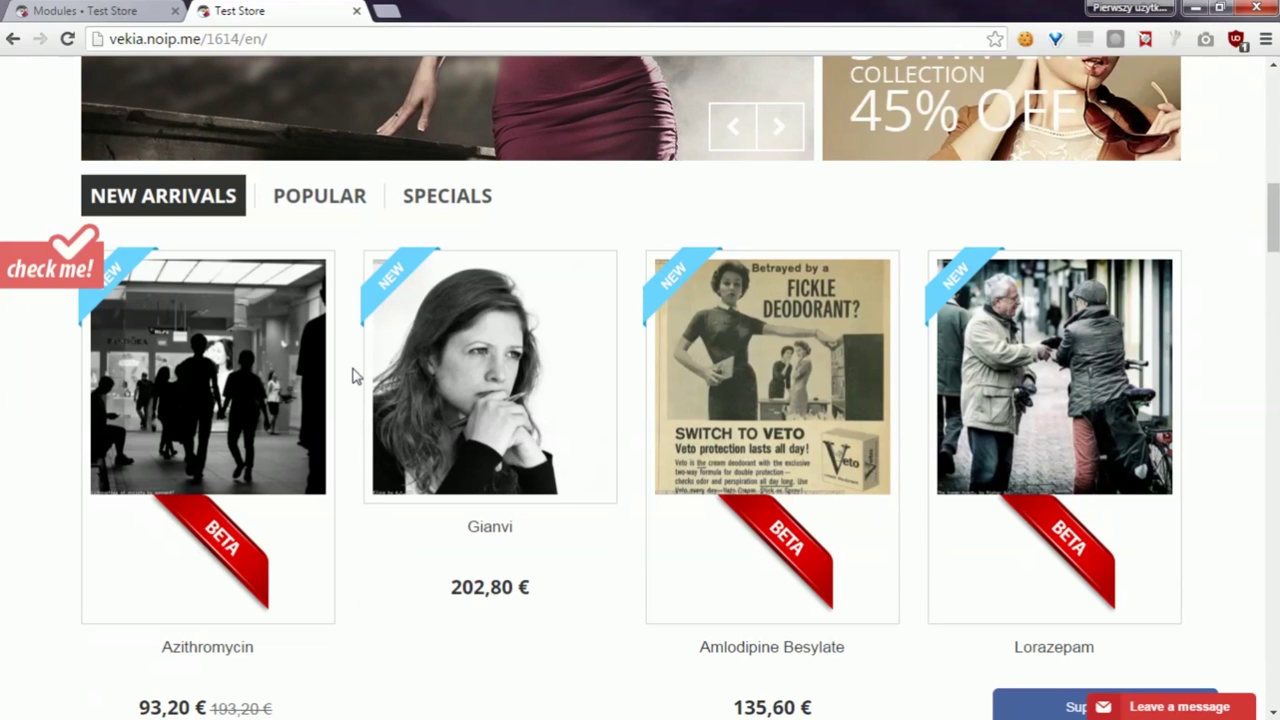
{"action": "scroll", "coordinate": [350, 369], "scroll_direction": "down", "scroll_amount": 2}
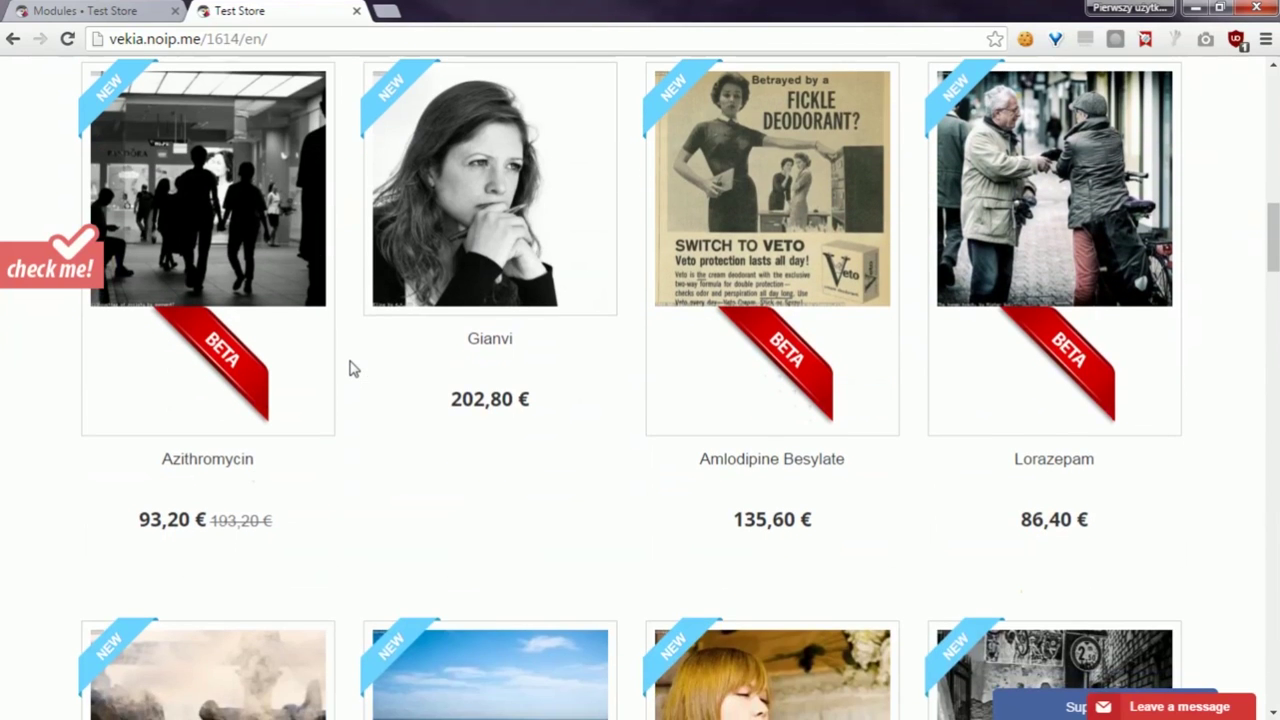
{"action": "scroll", "coordinate": [350, 369], "scroll_direction": "up", "scroll_amount": 2}
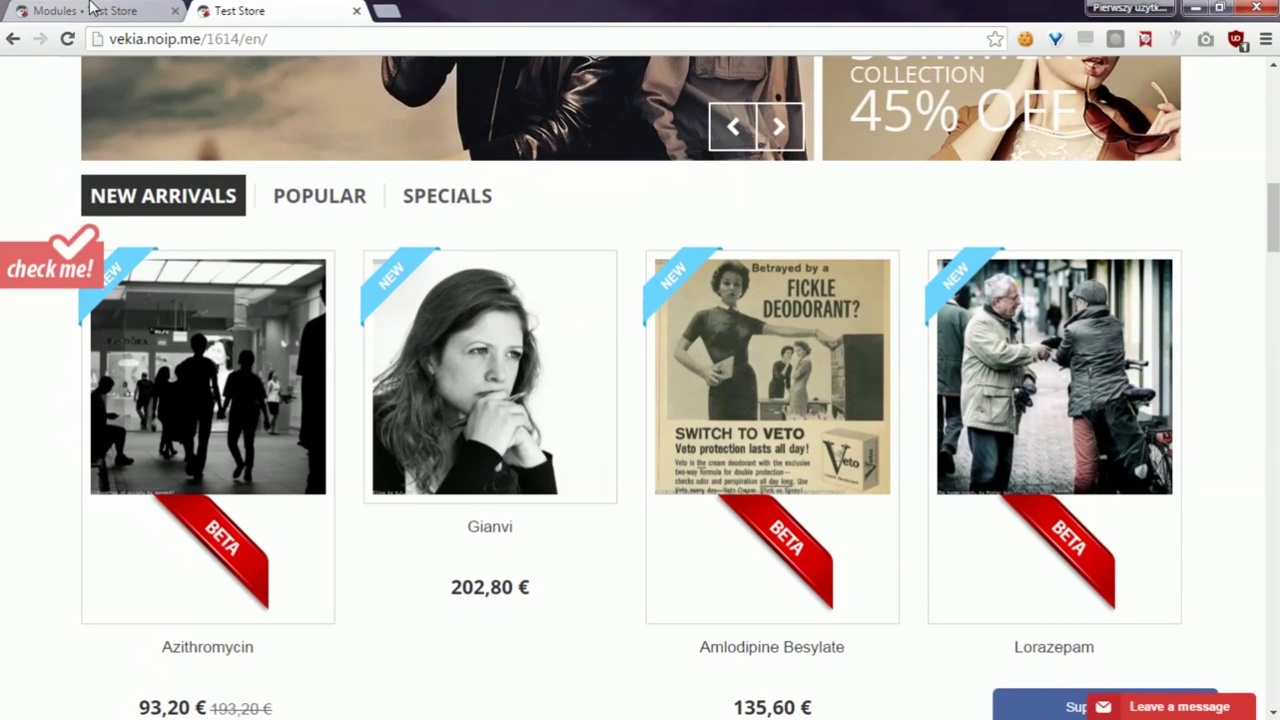
Add style="position:absolute; top:0px; right:0px;" to the ribbon's img tag in the block source
{"action": "left_click", "coordinate": [92, 10]}
{"action": "scroll", "coordinate": [791, 300], "scroll_direction": "down", "scroll_amount": 10}
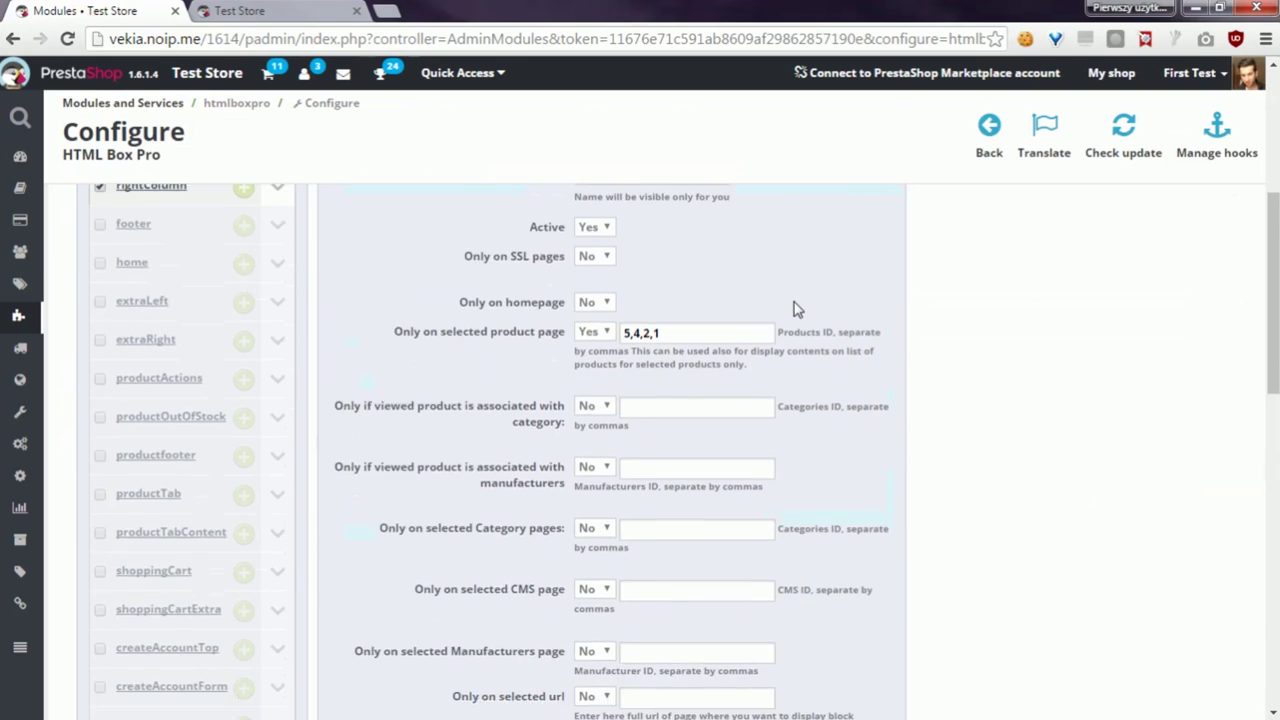
{"action": "scroll", "coordinate": [797, 315], "scroll_direction": "down", "scroll_amount": 4}
{"action": "scroll", "coordinate": [777, 323], "scroll_direction": "up", "scroll_amount": 1}
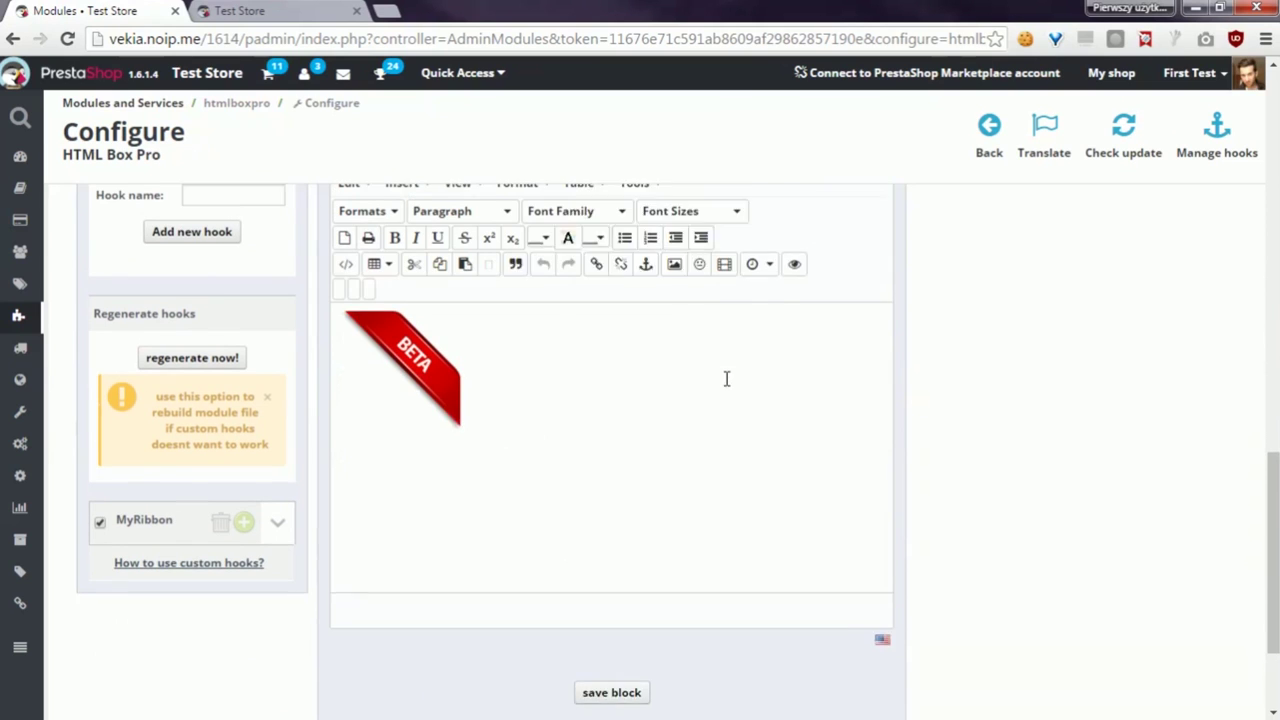
{"action": "left_click", "coordinate": [345, 297]}
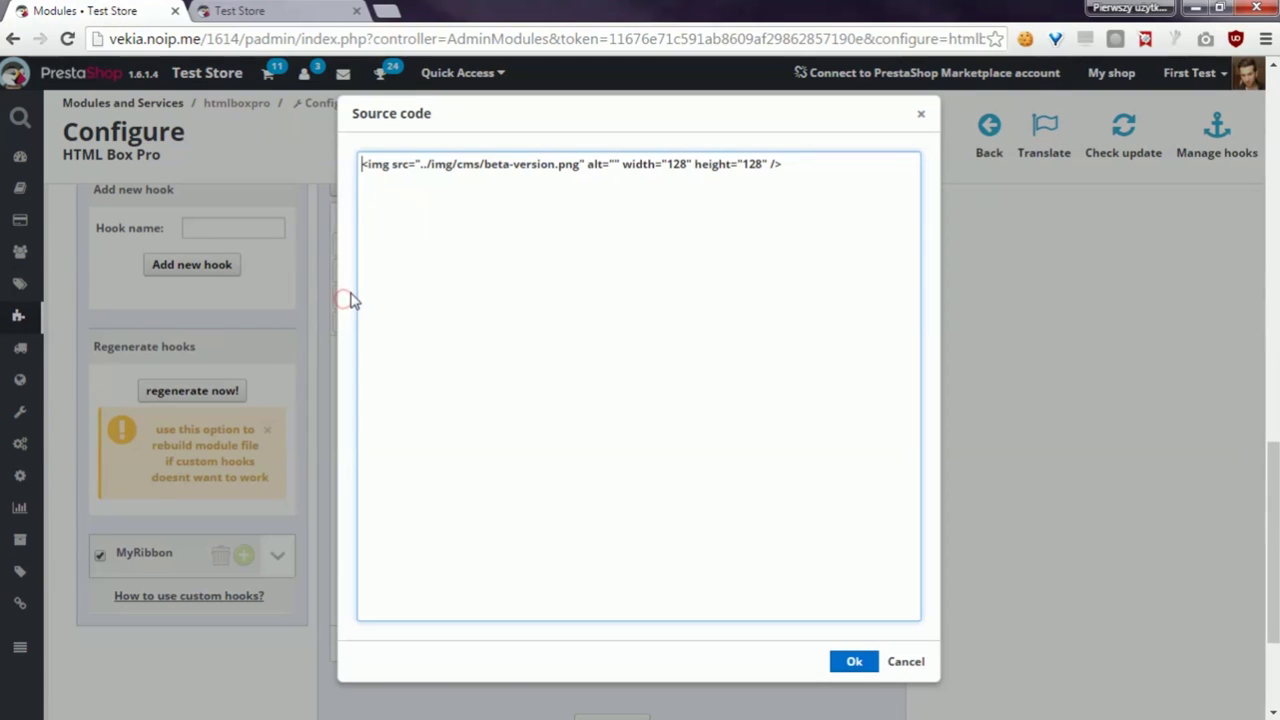
{"action": "left_click", "coordinate": [767, 165]}
{"action": "type", "text": "style=\"position:absolute;"}
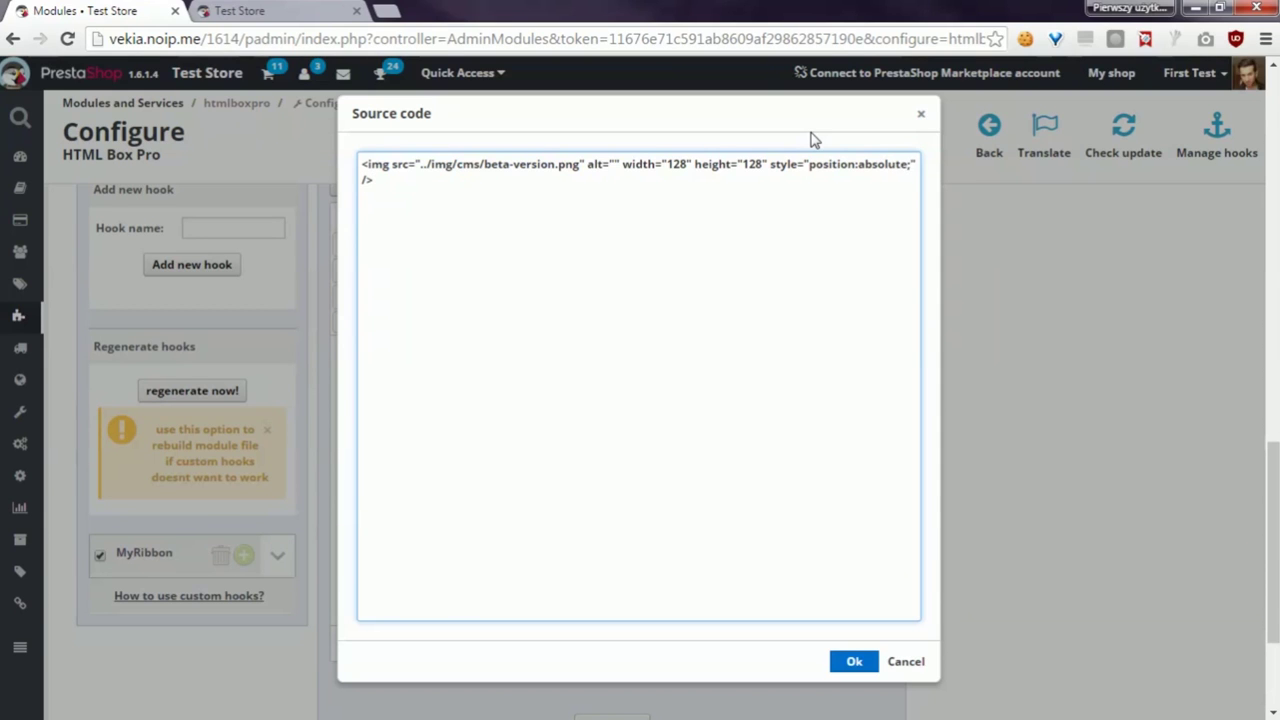
{"action": "type", "text": "t"}
{"action": "key", "text": "BackSpace"}
{"action": "type", "text": "top:0px; right:0px;"}
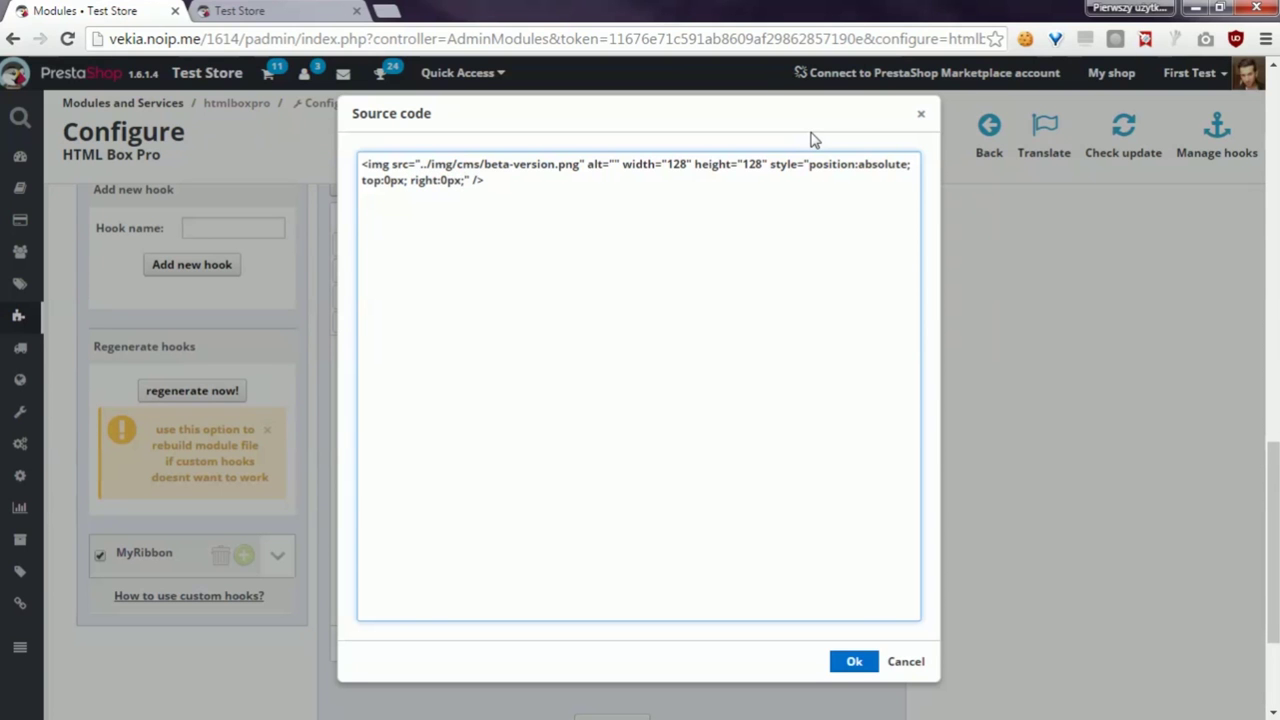
Apply the edited source and reload the Test Store to confirm corner ribbons on the three products
{"action": "left_click", "coordinate": [854, 661]}
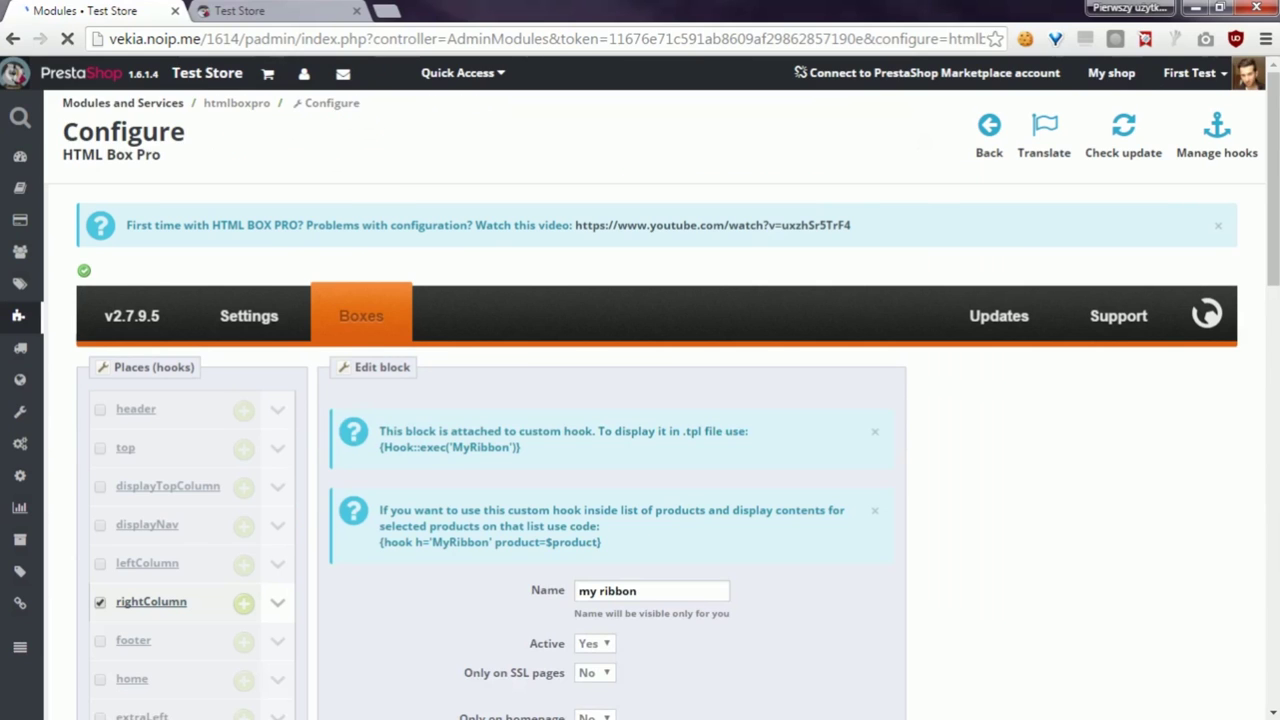
{"action": "left_click", "coordinate": [240, 10]}
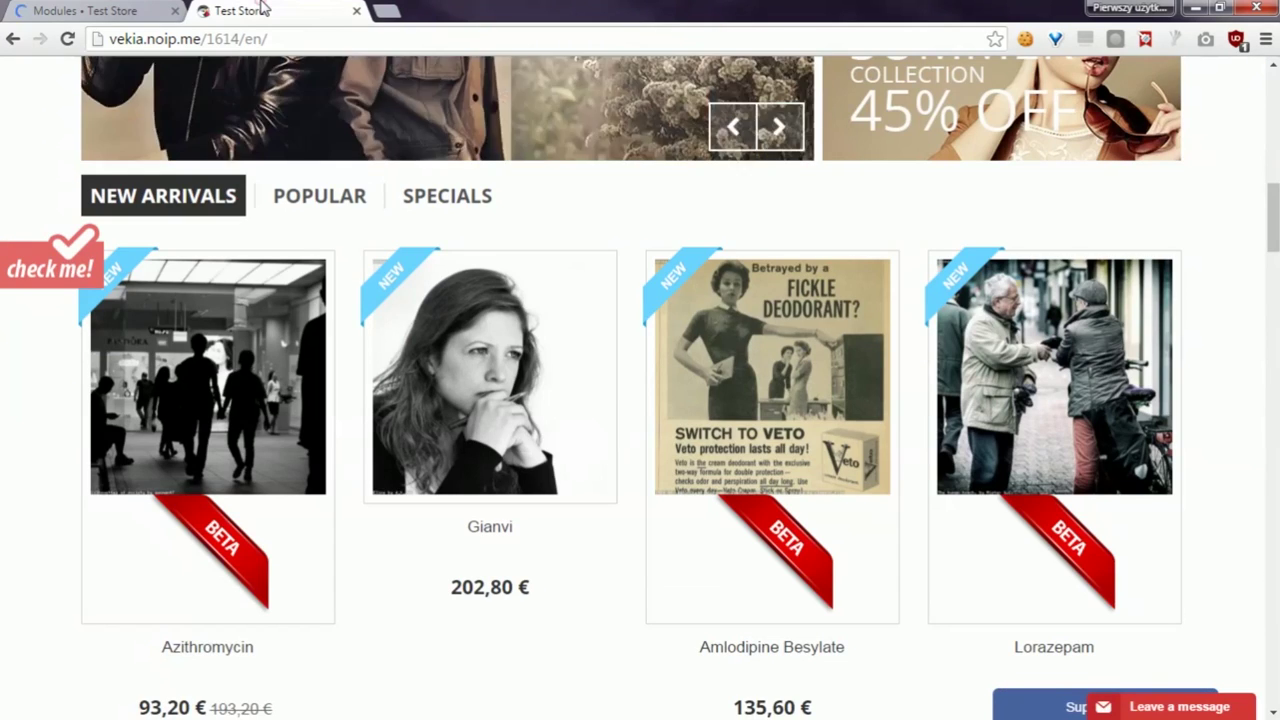
{"action": "mouse_move", "coordinate": [235, 557]}
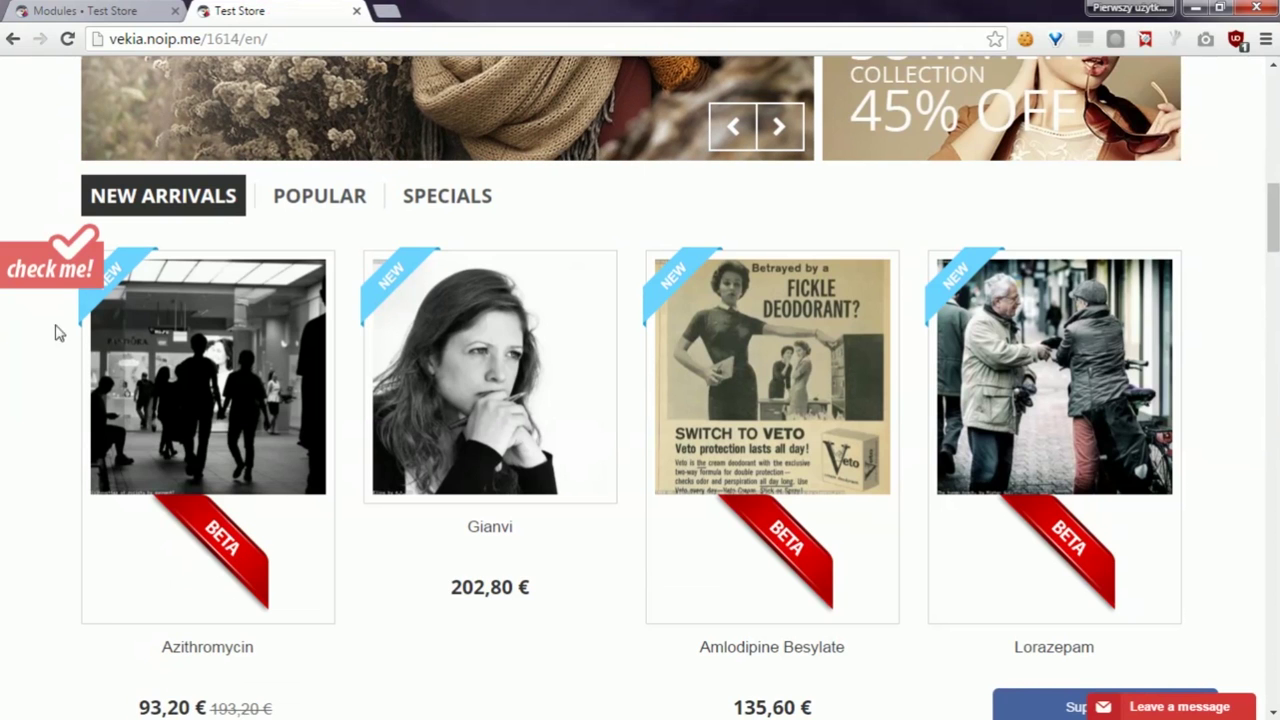
{"action": "left_click", "coordinate": [67, 38]}
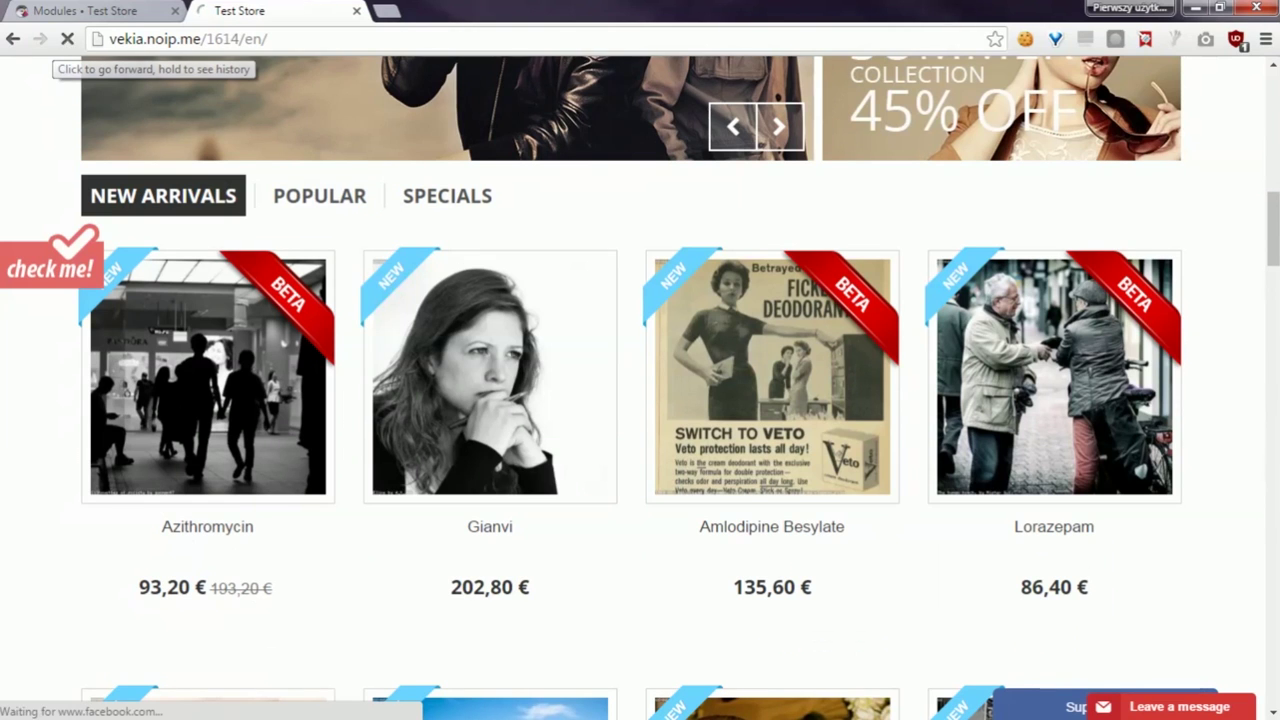
{"action": "mouse_move", "coordinate": [247, 287]}
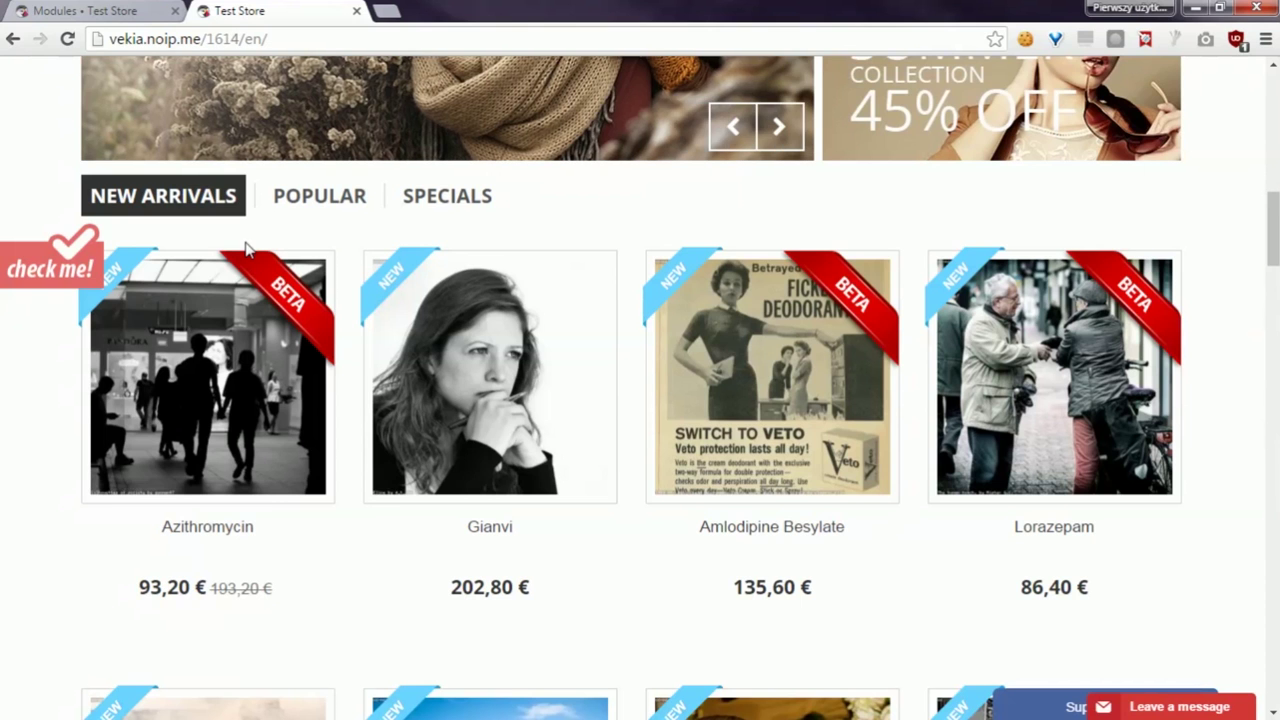
{"action": "scroll", "coordinate": [250, 255], "scroll_direction": "down", "scroll_amount": 3}
{"action": "scroll", "coordinate": [326, 315], "scroll_direction": "up", "scroll_amount": 4}
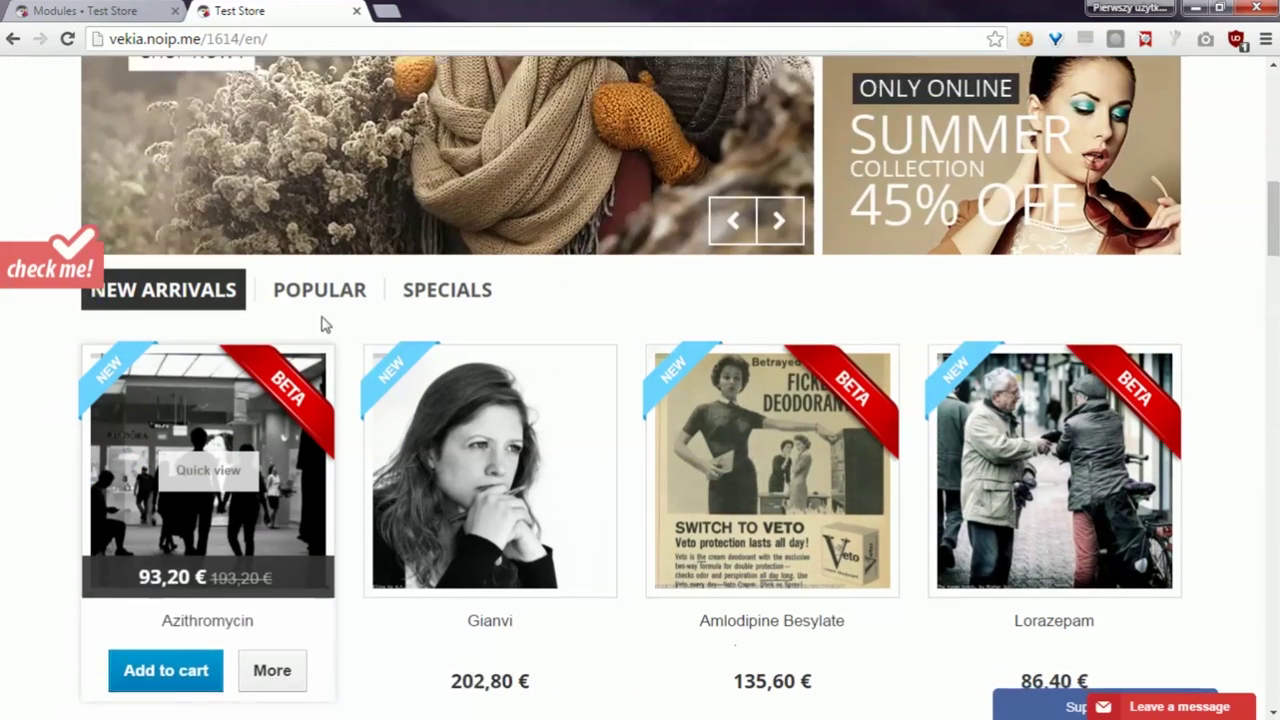